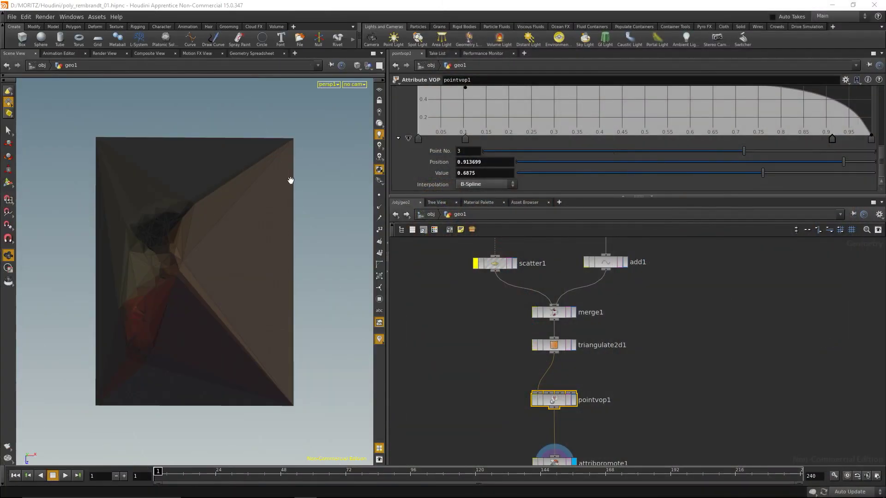
Go up from geo1 to the /obj network and widen the 3D viewport
{"action": "left_click", "coordinate": [429, 215]}
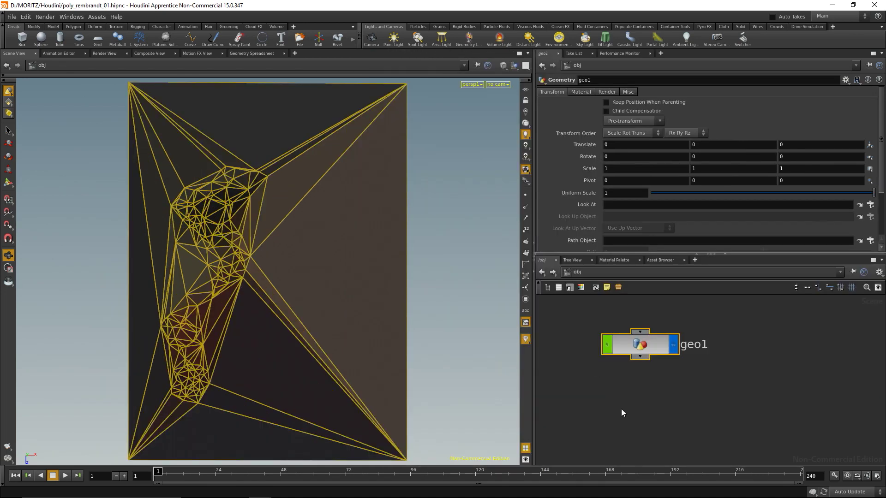
{"action": "left_click", "coordinate": [619, 408]}
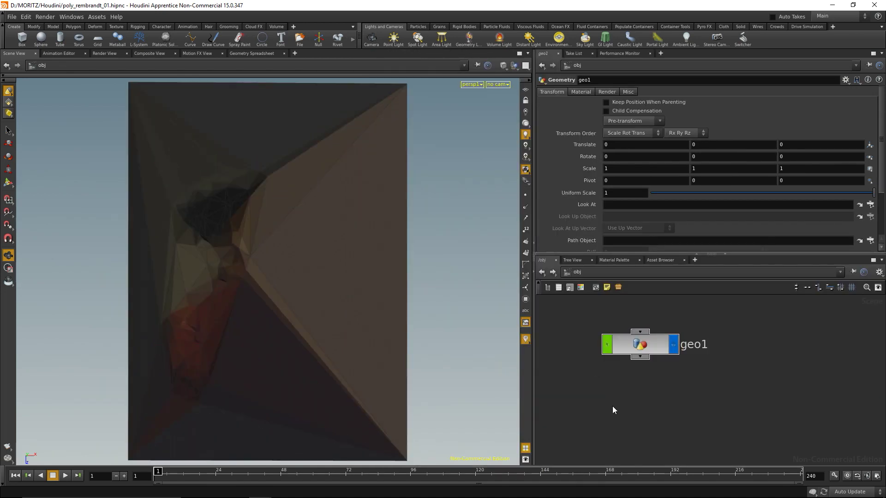
Add envlight1 with Chelsea_Stairs_3k.hdr as its environment map, then orbit to view the stairwell
{"action": "left_click", "coordinate": [557, 40]}
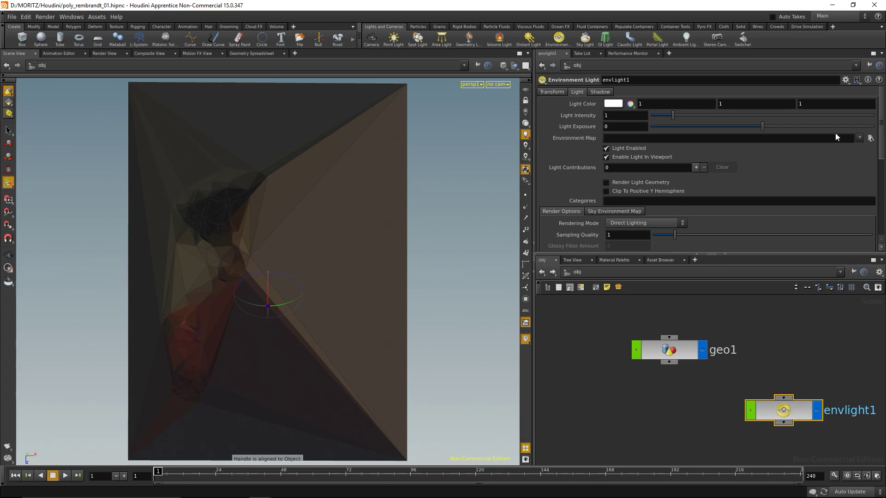
{"action": "left_click", "coordinate": [869, 139]}
{"action": "double_click", "coordinate": [643, 77]}
{"action": "double_click", "coordinate": [646, 92]}
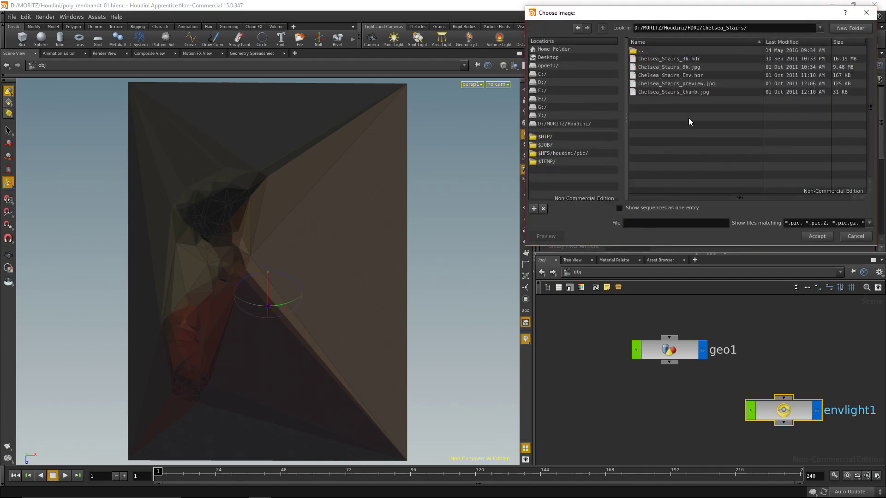
{"action": "double_click", "coordinate": [689, 117]}
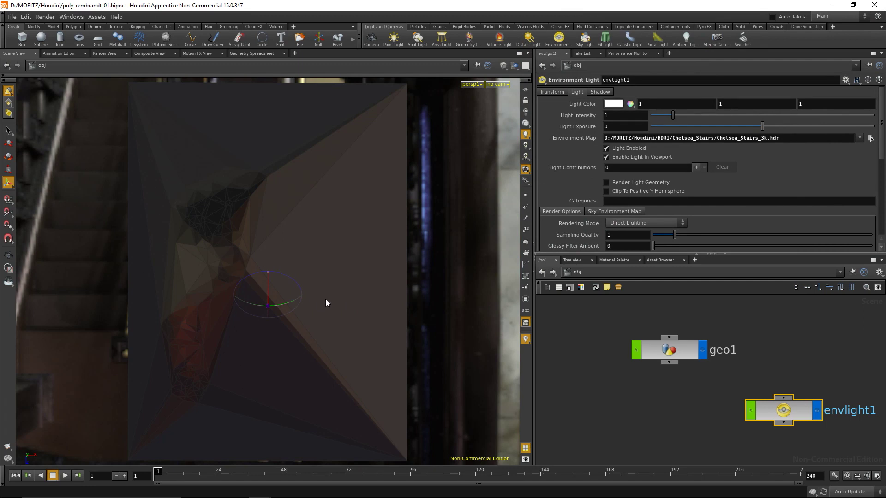
{"action": "mouse_move", "coordinate": [347, 281]}
{"action": "left_mouse_down"}
{"action": "mouse_move", "coordinate": [354, 200]}
{"action": "mouse_move", "coordinate": [257, 279]}
{"action": "mouse_move", "coordinate": [340, 159]}
{"action": "mouse_move", "coordinate": [478, 144]}
{"action": "mouse_move", "coordinate": [350, 230]}
{"action": "mouse_move", "coordinate": [295, 212]}
{"action": "mouse_move", "coordinate": [259, 240]}
{"action": "left_mouse_up"}
{"action": "mouse_move", "coordinate": [640, 217]}
{"action": "left_mouse_down"}
{"action": "mouse_move", "coordinate": [733, 216]}
{"action": "mouse_move", "coordinate": [777, 262]}
{"action": "mouse_move", "coordinate": [613, 256]}
{"action": "left_mouse_up"}
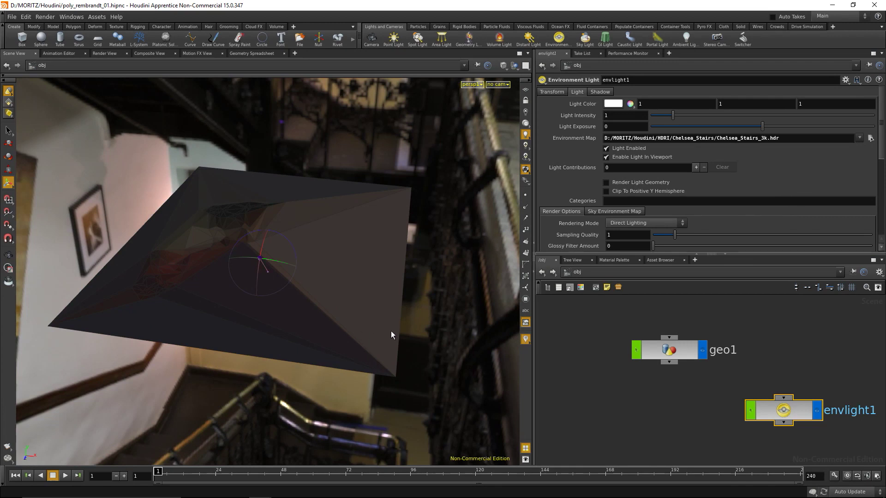
Inside geo1, add transform1 wired below attribpromote1 and set it as the display node
{"action": "left_click", "coordinate": [668, 356]}
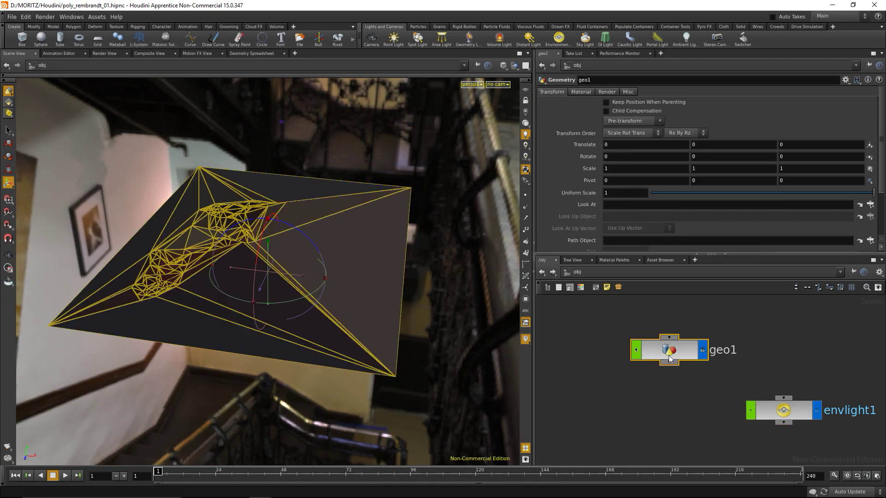
{"action": "double_click", "coordinate": [675, 353]}
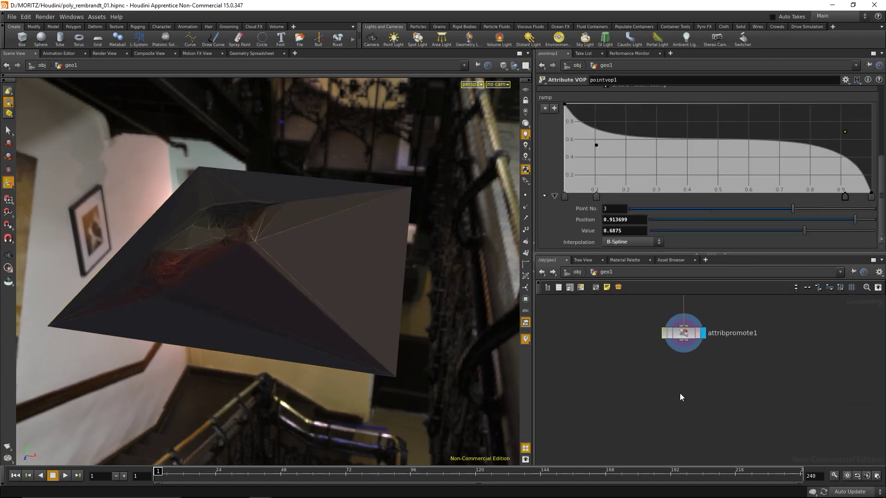
{"action": "key", "text": "Tab"}
{"action": "type", "text": "tran"}
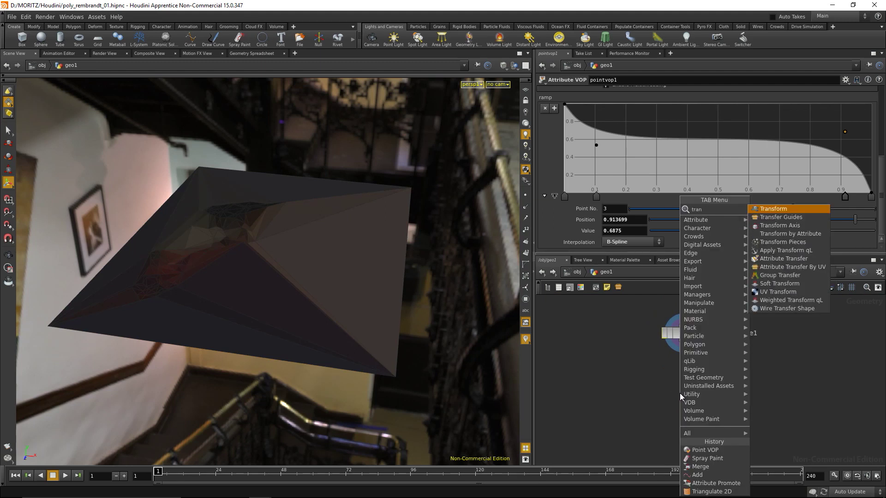
{"action": "key", "text": "Return"}
{"action": "left_click", "coordinate": [680, 393]}
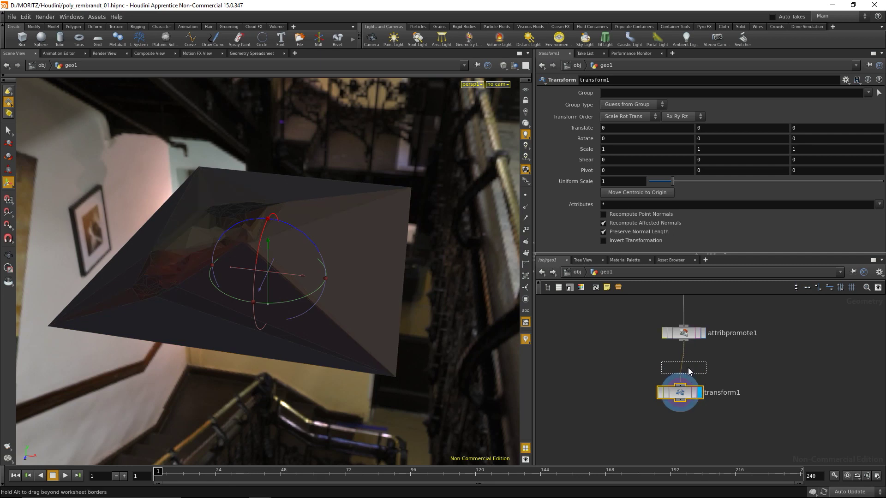
{"action": "key", "text": "l"}
Set transform1's Rotate X to 90 so the portrait stands upright, then return to /obj
{"action": "left_click", "coordinate": [614, 138]}
{"action": "type", "text": "90"}
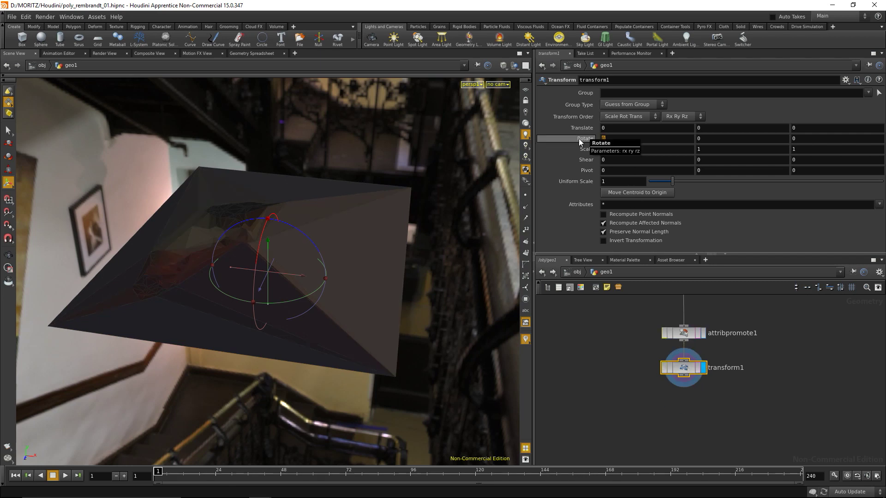
{"action": "key", "text": "Return"}
{"action": "left_click_drag", "start_coordinate": [283, 308], "coordinate": [320, 336]}
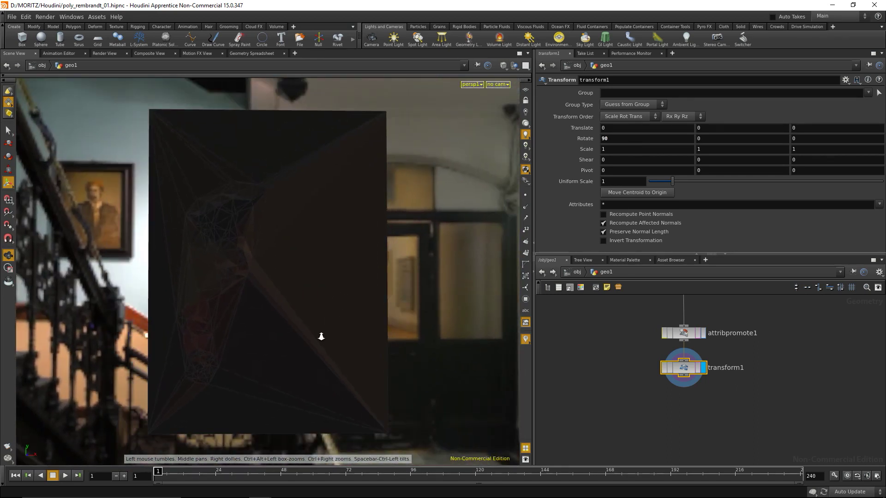
{"action": "left_click", "coordinate": [574, 272]}
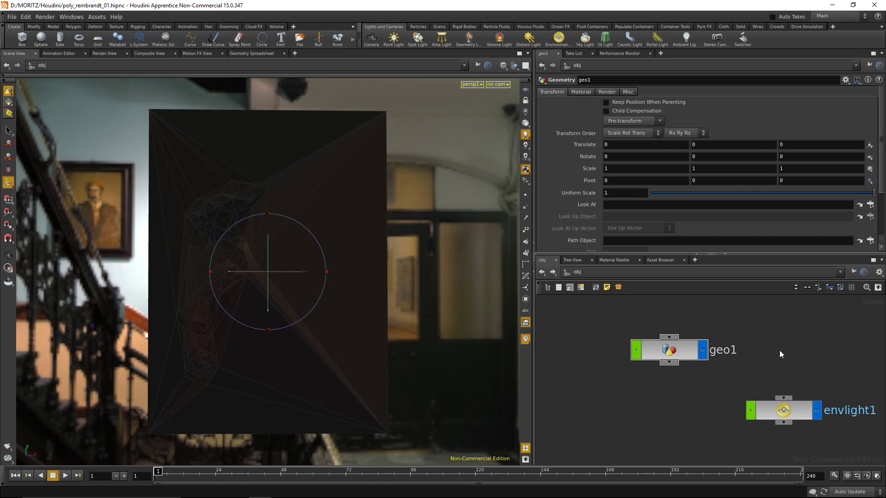
Create a new geo2 object beside geo1 and delete its default file1 node
{"action": "middle_click_drag", "start_coordinate": [779, 350], "coordinate": [720, 332]}
{"action": "key", "text": "Tab"}
{"action": "key", "text": "Escape"}
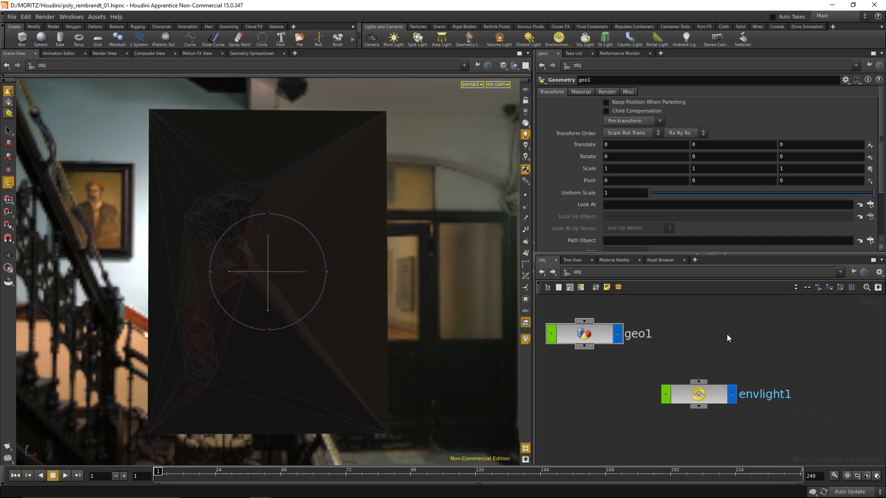
{"action": "left_click", "coordinate": [727, 334]}
{"action": "double_click", "coordinate": [727, 334]}
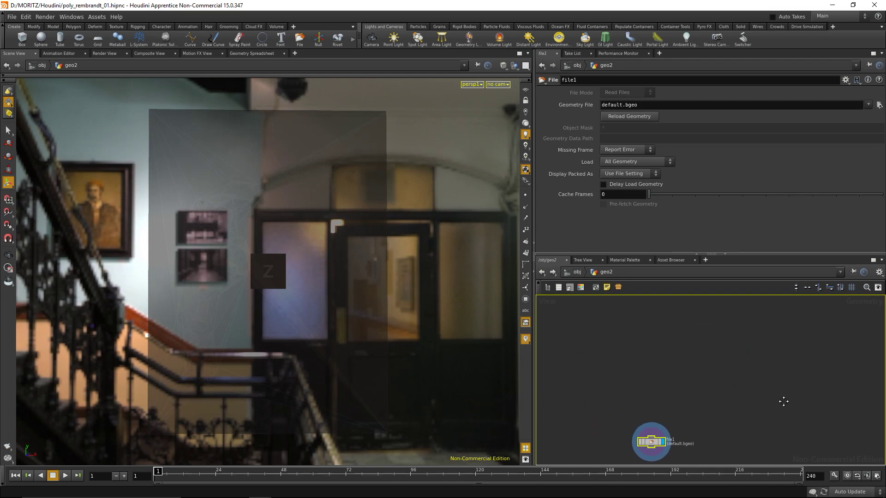
{"action": "left_click", "coordinate": [646, 445]}
{"action": "key", "text": "Delete"}
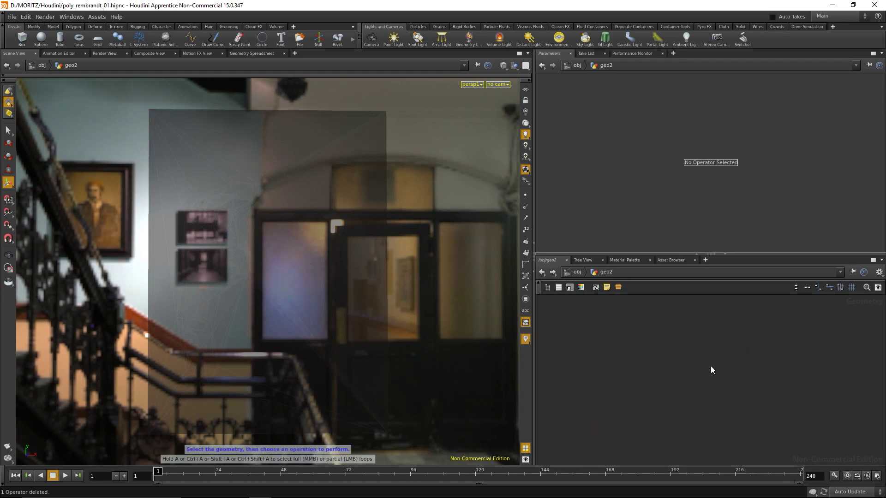
Add a grid1 node sized 40 by 40 inside geo2
{"action": "key", "text": "Tab"}
{"action": "type", "text": "GRI"}
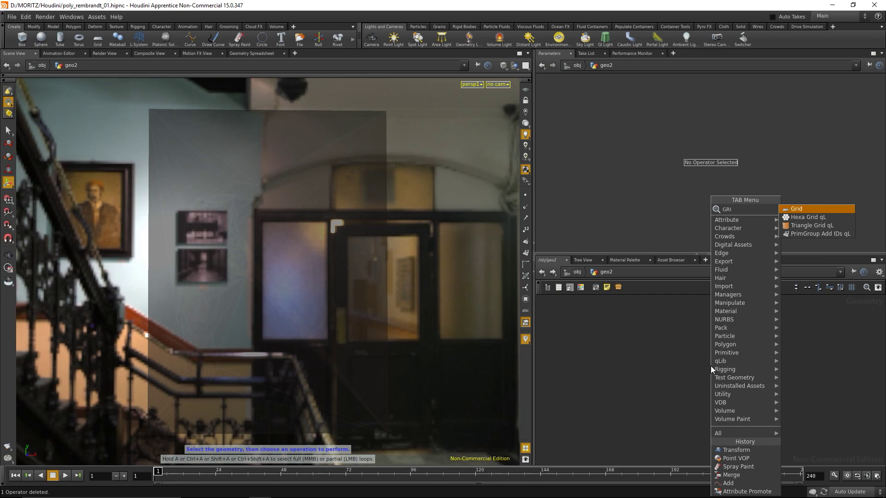
{"action": "key", "text": "Return"}
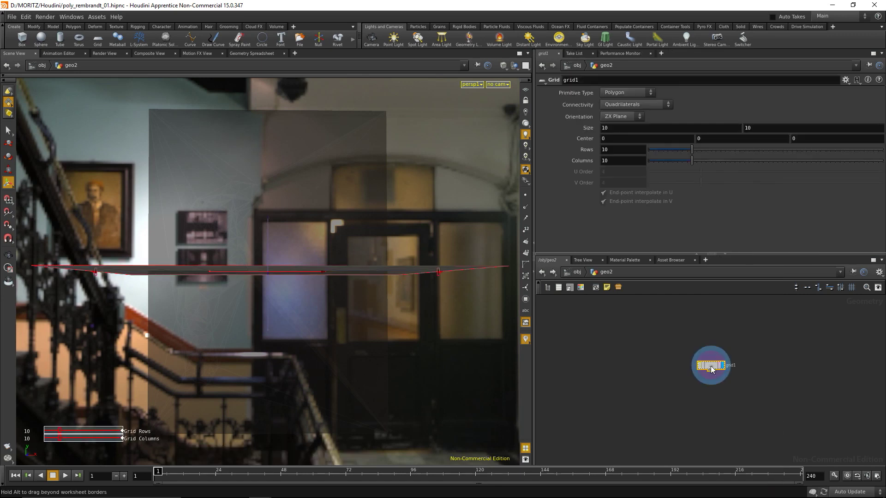
{"action": "left_click", "coordinate": [711, 366]}
{"action": "left_click", "coordinate": [626, 130]}
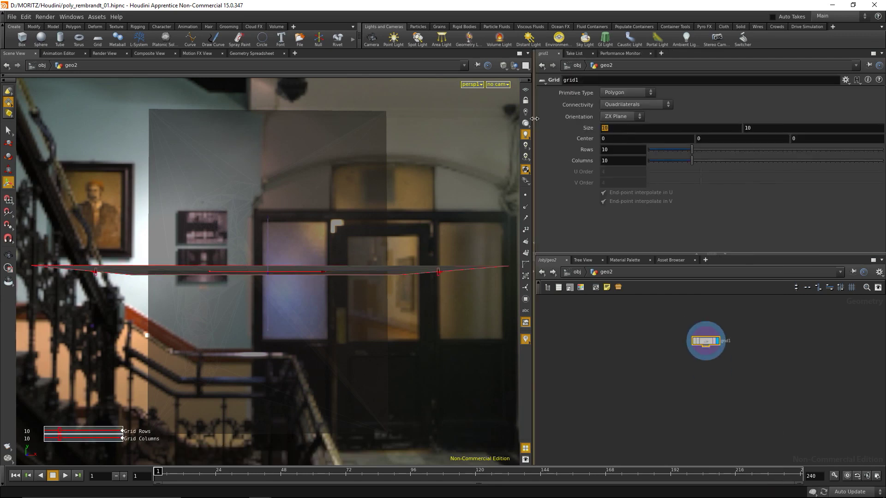
{"action": "type", "text": "40"}
{"action": "key", "text": "Tab"}
{"action": "type", "text": "40"}
{"action": "key", "text": "Return"}
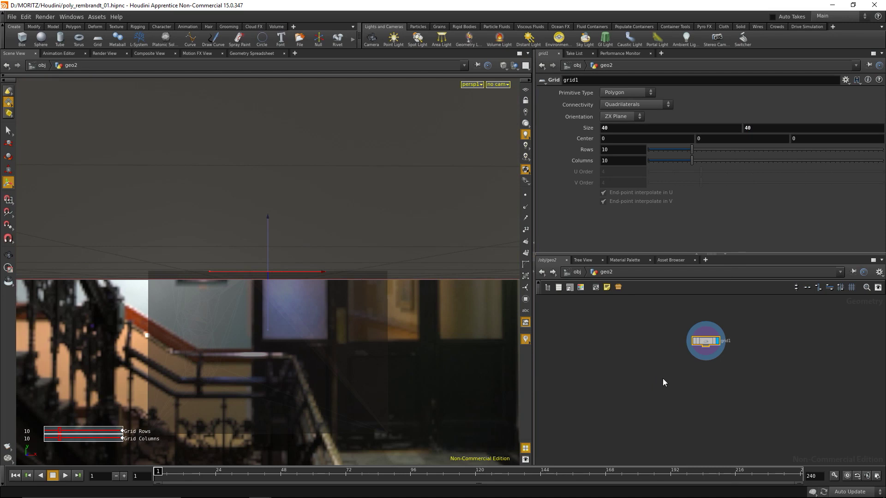
Add a color1 node below grid1 and feed grid1's output into it
{"action": "key", "text": "Tab"}
{"action": "type", "text": "color"}
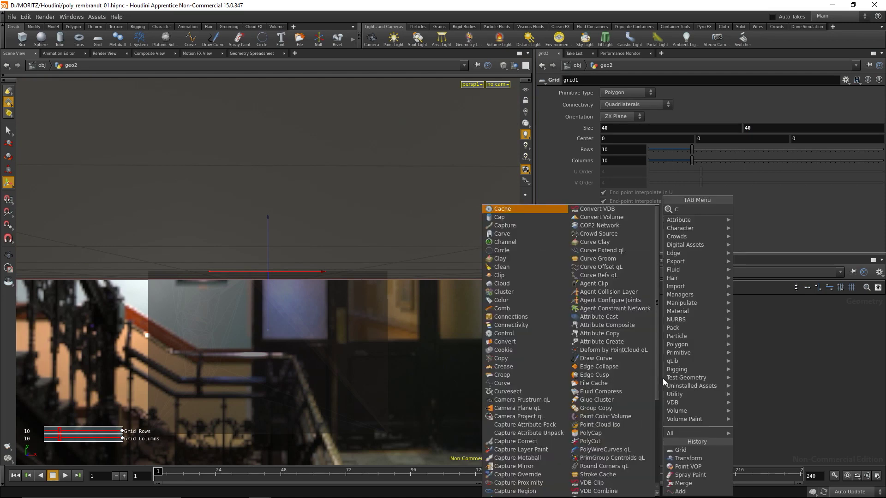
{"action": "key", "text": "Return"}
{"action": "left_click", "coordinate": [662, 378]}
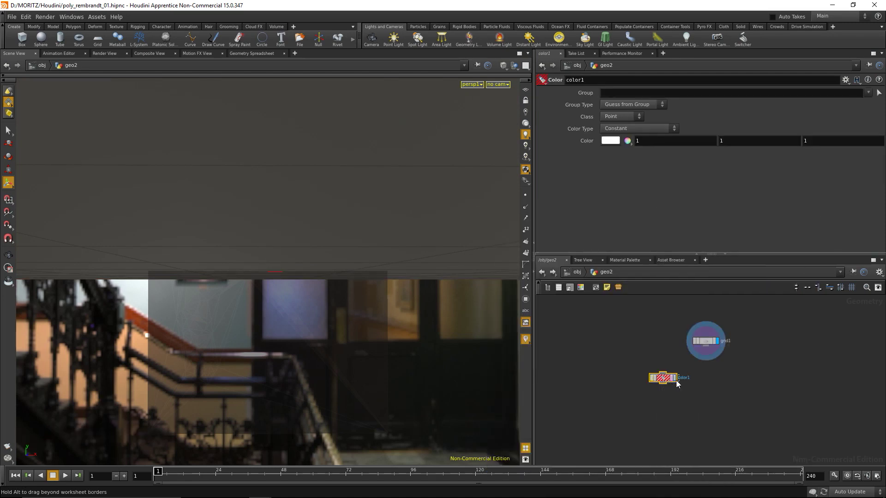
{"action": "left_click_drag", "start_coordinate": [664, 379], "coordinate": [701, 377]}
{"action": "left_click_drag", "start_coordinate": [705, 347], "coordinate": [700, 373]}
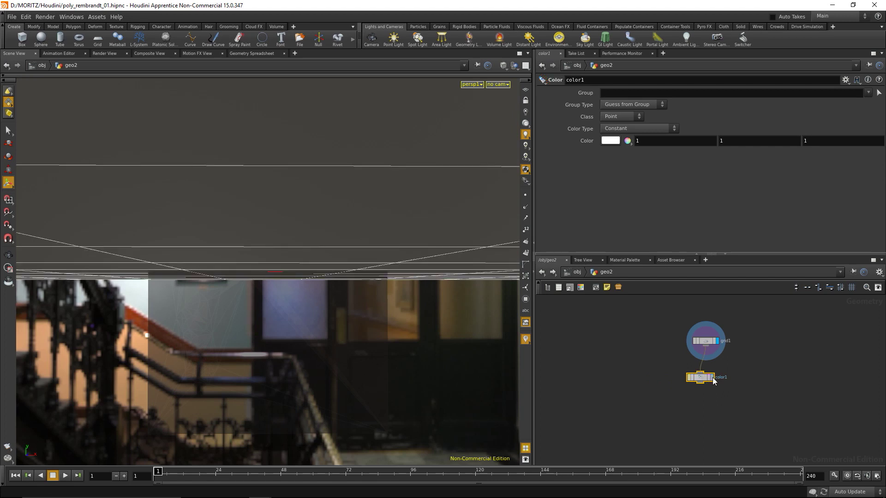
{"action": "key", "text": "Tab"}
{"action": "type", "text": "TRA"}
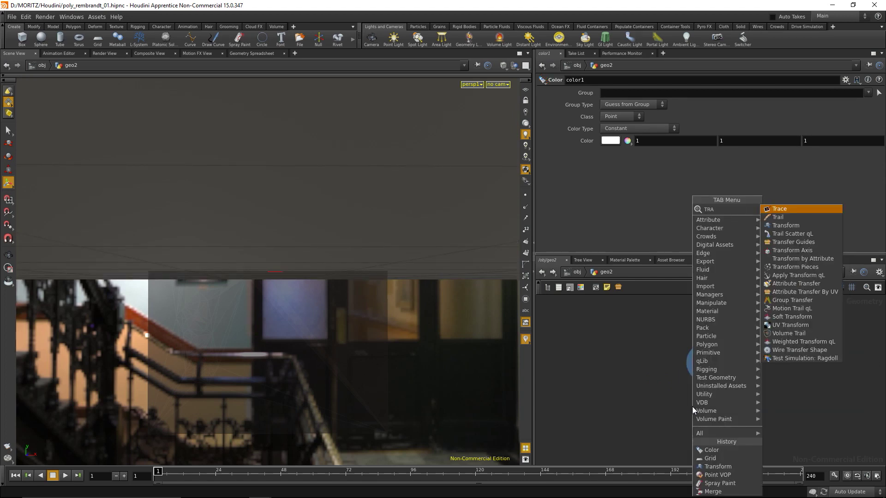
{"action": "key", "text": "Escape"}
Set grid1's orientation to XY Plane and its Center Z to -1
{"action": "left_click_drag", "start_coordinate": [658, 324], "coordinate": [724, 345]}
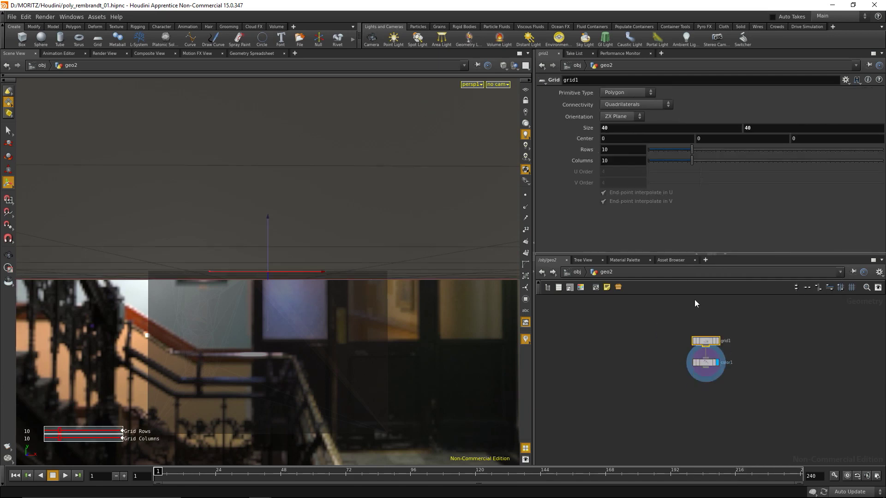
{"action": "left_click", "coordinate": [625, 119]}
{"action": "left_click", "coordinate": [621, 124]}
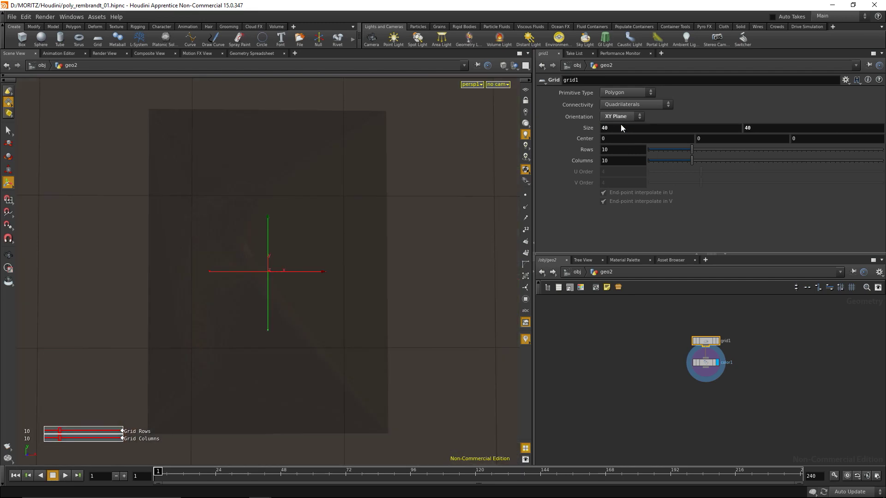
{"action": "left_click", "coordinate": [624, 328]}
{"action": "left_click", "coordinate": [812, 138]}
{"action": "type", "text": "-0.9"}
{"action": "triple_click", "coordinate": [813, 141]}
{"action": "type", "text": "-1.4"}
{"action": "key", "text": "Return"}
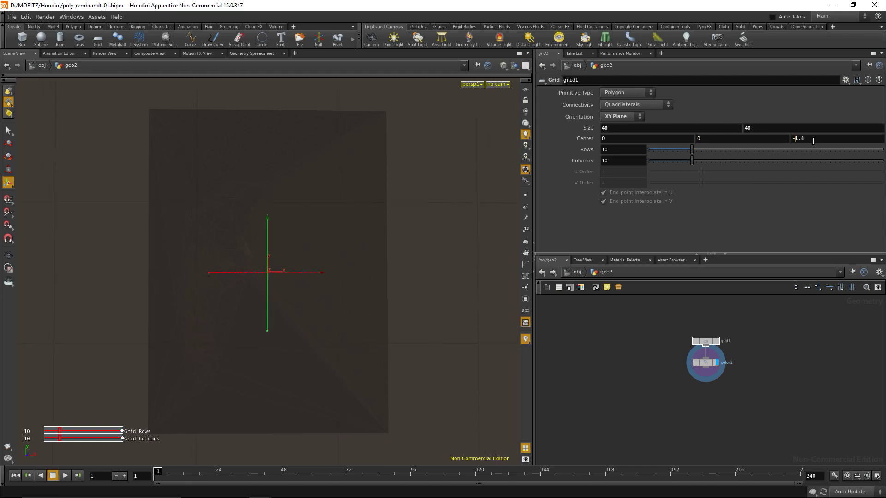
{"action": "key", "text": "BackSpace"}
{"action": "type", "text": "1"}
{"action": "key", "text": "Delete"}
{"action": "key", "text": "Delete"}
Back at /obj, drag geo2 along Z until Translate Z reads 1.31233
{"action": "left_click", "coordinate": [577, 272]}
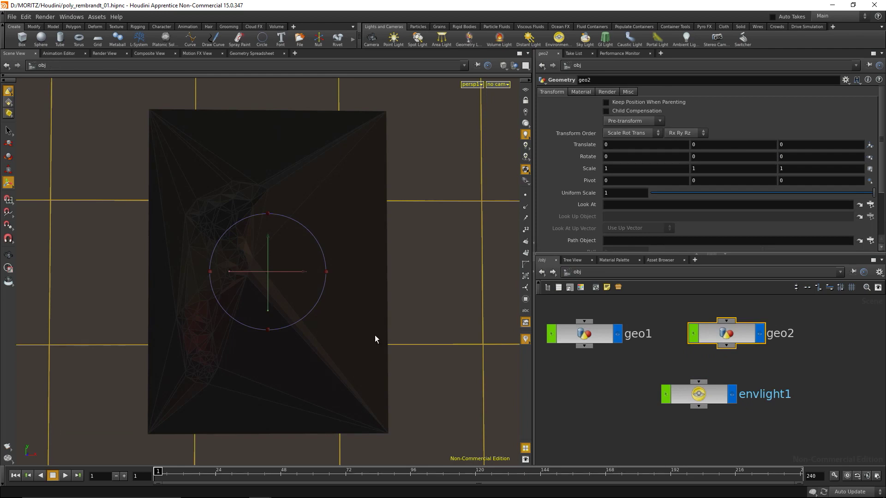
{"action": "left_click_drag", "start_coordinate": [374, 335], "coordinate": [238, 277]}
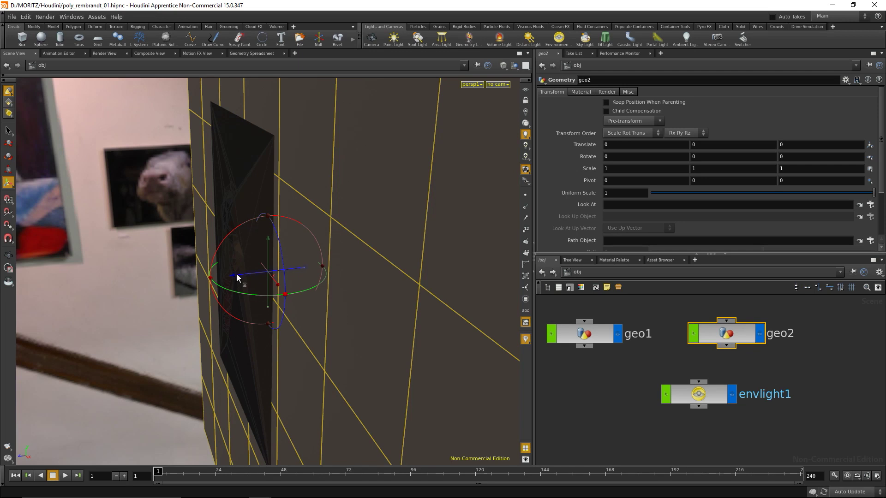
{"action": "key", "text": "y"}
{"action": "mouse_move", "coordinate": [239, 277]}
{"action": "left_mouse_down"}
{"action": "mouse_move", "coordinate": [223, 279]}
{"action": "mouse_move", "coordinate": [296, 300]}
{"action": "left_mouse_up"}
{"action": "key", "text": "y"}
{"action": "mouse_move", "coordinate": [256, 273]}
{"action": "left_mouse_down"}
{"action": "mouse_move", "coordinate": [186, 273]}
{"action": "mouse_move", "coordinate": [306, 316]}
{"action": "mouse_move", "coordinate": [350, 295]}
{"action": "mouse_move", "coordinate": [297, 303]}
{"action": "mouse_move", "coordinate": [334, 309]}
{"action": "mouse_move", "coordinate": [301, 305]}
{"action": "left_mouse_up"}
Set envlight1's Light Intensity to 3 and turn on Render Light Geometry
{"action": "key", "text": "Escape"}
{"action": "left_click", "coordinate": [655, 369]}
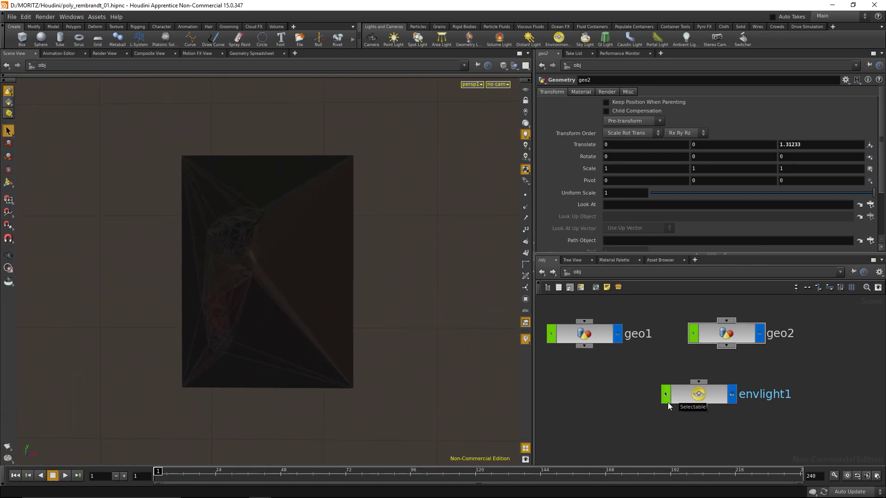
{"action": "left_click_drag", "start_coordinate": [644, 432], "coordinate": [721, 383]}
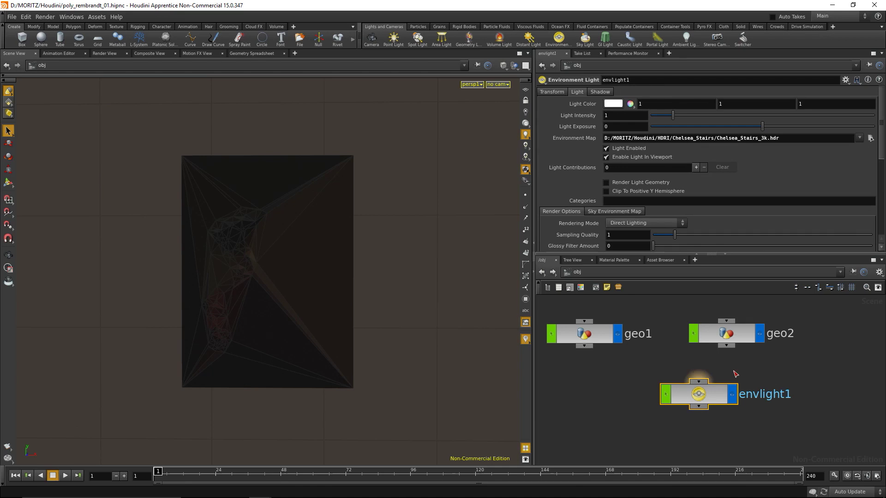
{"action": "double_click", "coordinate": [620, 115]}
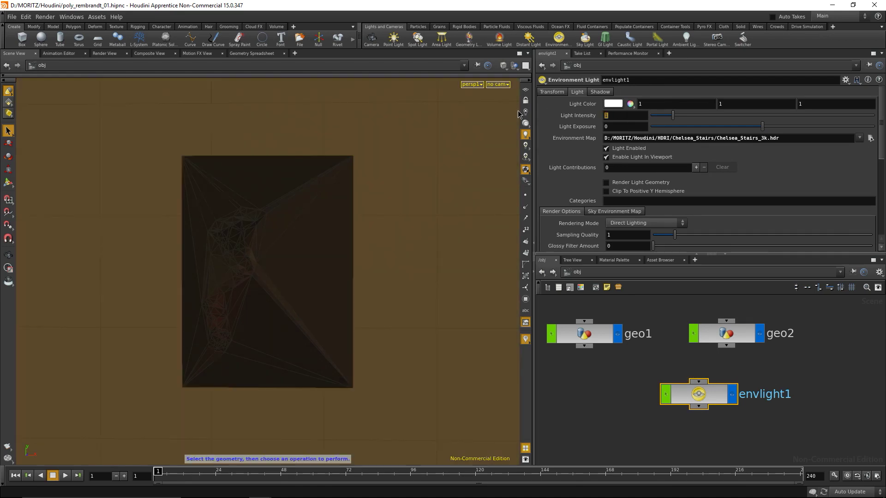
{"action": "type", "text": "3"}
{"action": "key", "text": "Return"}
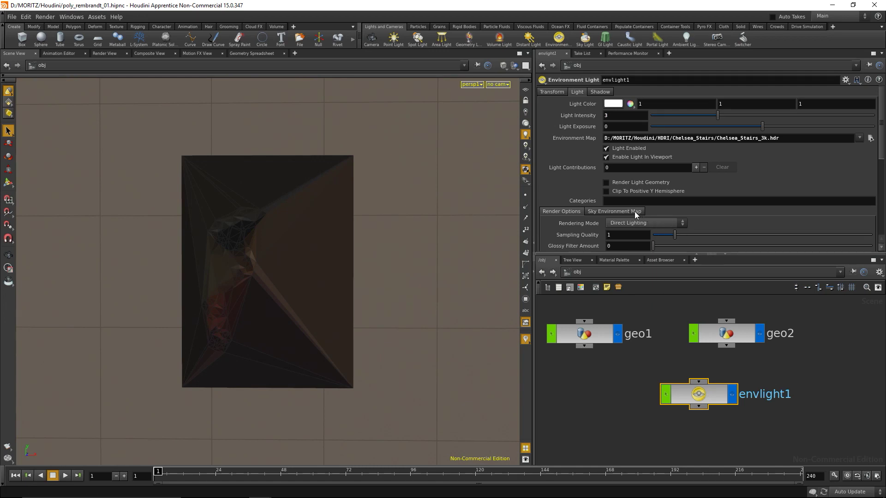
{"action": "left_click", "coordinate": [607, 183]}
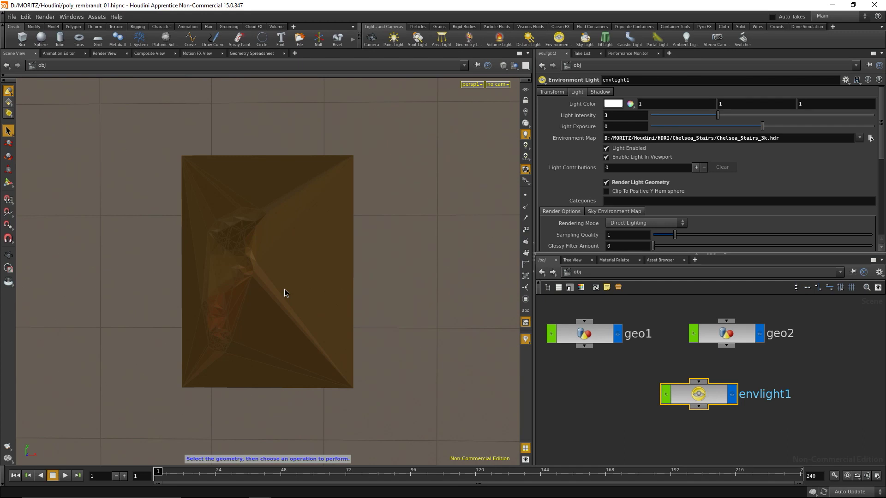
In the /shop network, add a Mantra Surface material named mantrasurface1
{"action": "left_click", "coordinate": [582, 272]}
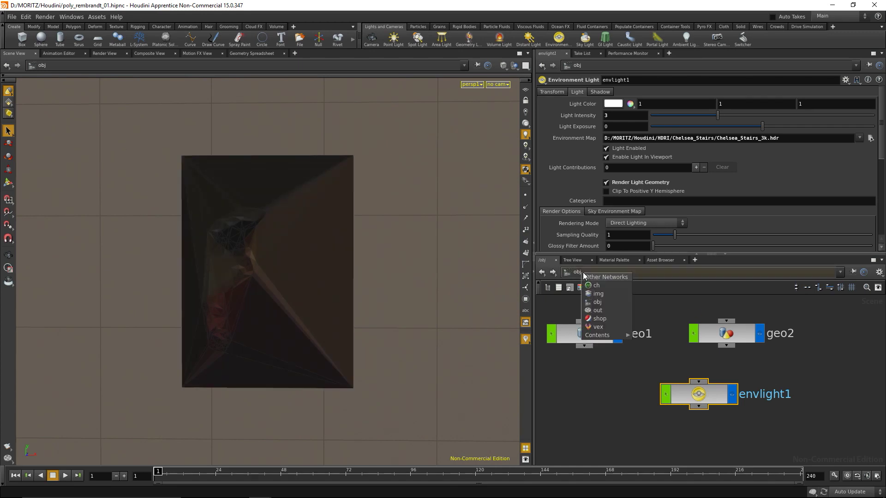
{"action": "left_click", "coordinate": [598, 318]}
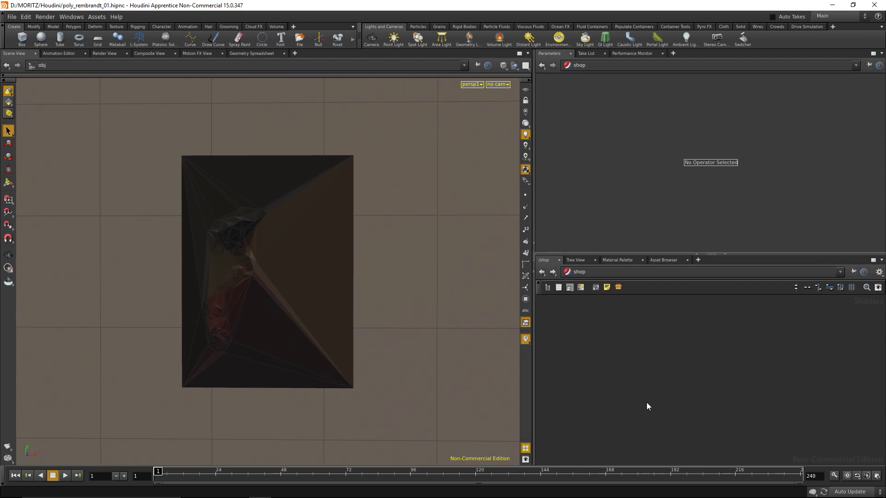
{"action": "key", "text": "Tab"}
{"action": "mouse_move", "coordinate": [653, 403]}
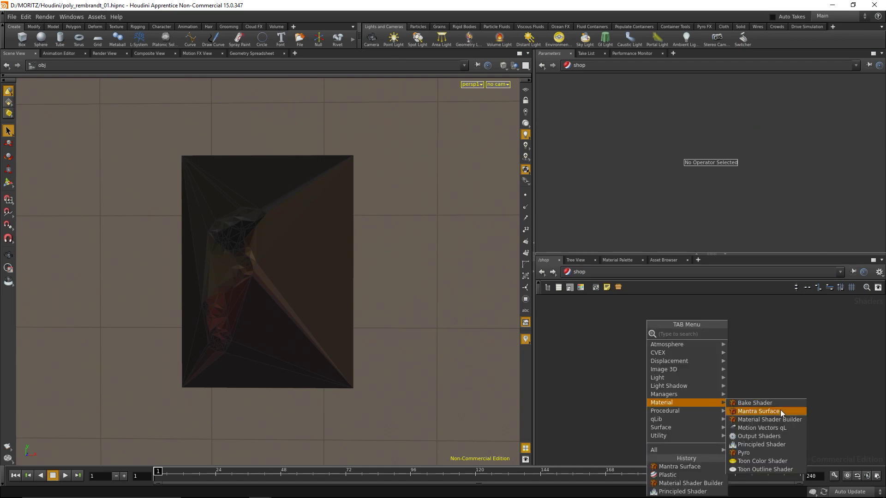
{"action": "left_click", "coordinate": [769, 411]}
{"action": "left_click", "coordinate": [620, 370]}
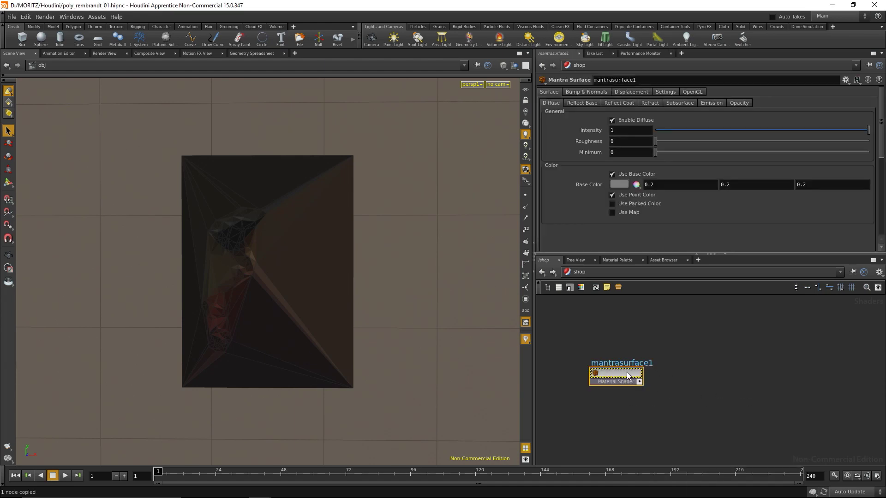
Copy-paste mantrasurface1 to create mantrasurface2 to its right, then reselect mantrasurface1
{"action": "key", "text": "ctrl+c"}
{"action": "key", "text": "ctrl+v"}
{"action": "left_click_drag", "start_coordinate": [626, 380], "coordinate": [719, 375]}
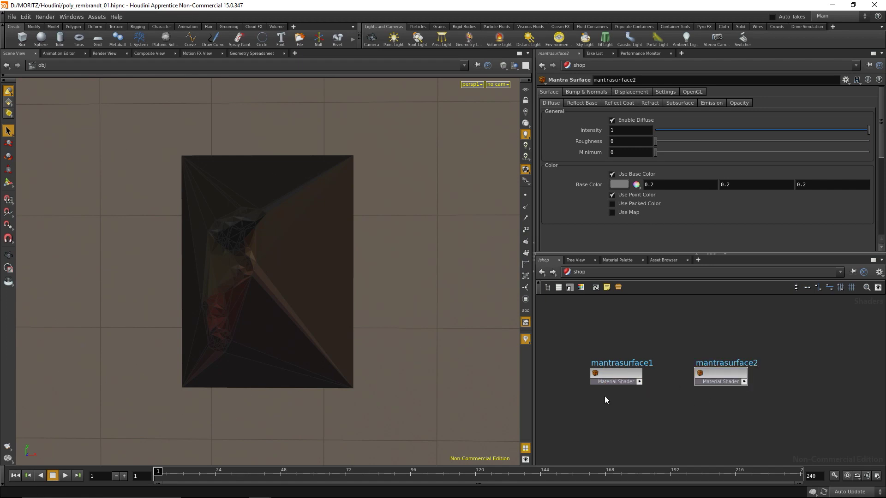
{"action": "left_click_drag", "start_coordinate": [559, 342], "coordinate": [614, 379]}
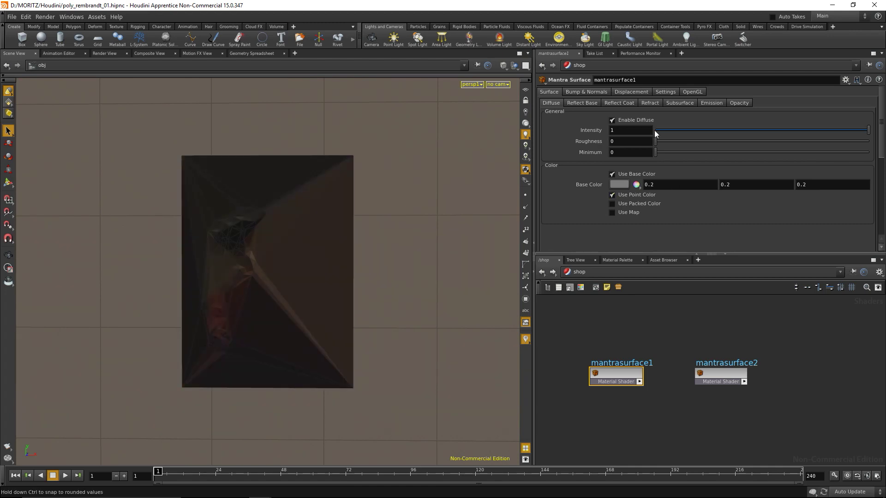
Review mantrasurface1's Reflect Base settings: GGX reflections, intensity 1, roughness 0.3
{"action": "left_click", "coordinate": [581, 101]}
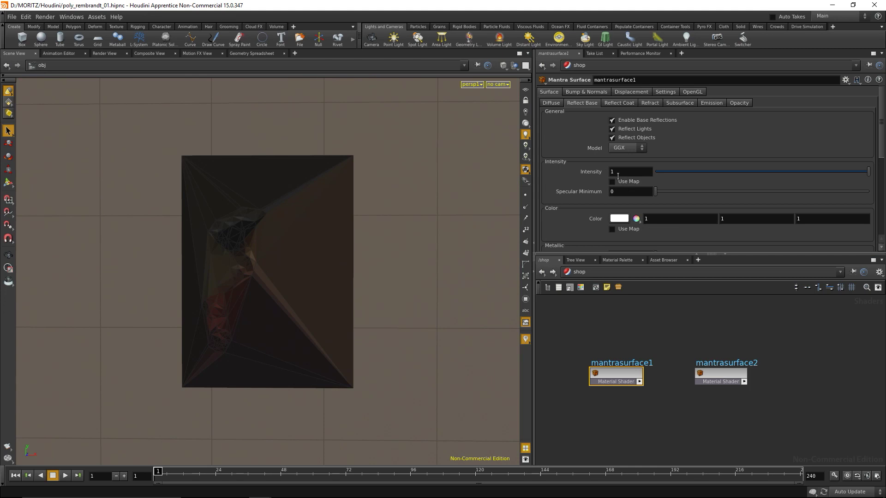
{"action": "scroll", "coordinate": [588, 189], "scroll_direction": "down", "scroll_amount": 4}
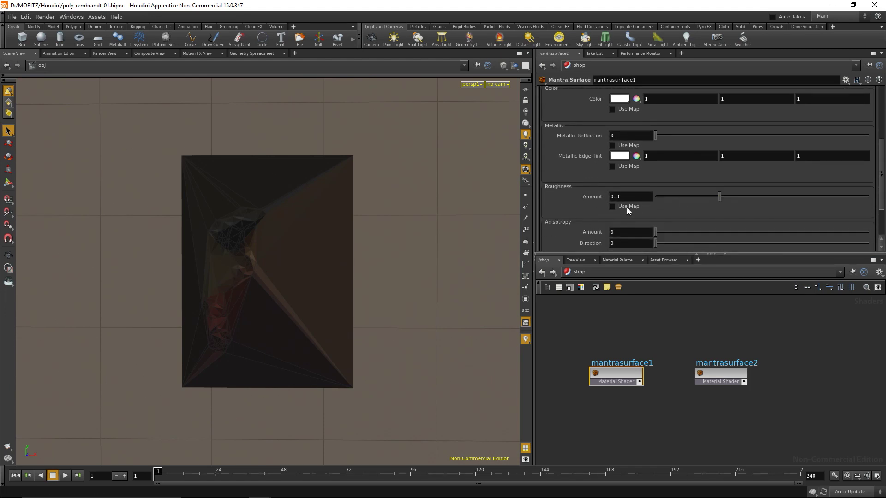
{"action": "scroll", "coordinate": [627, 210], "scroll_direction": "up", "scroll_amount": 3}
{"action": "scroll", "coordinate": [626, 211], "scroll_direction": "up", "scroll_amount": 1}
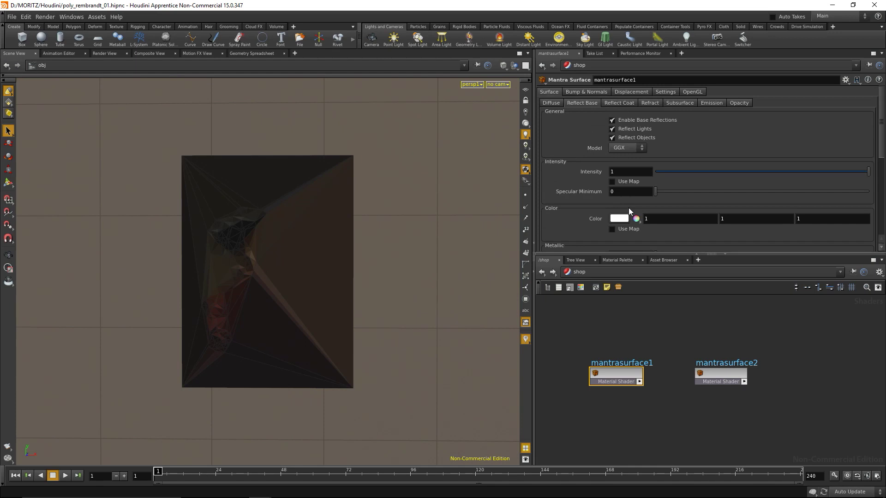
Change mantrasurface1's Inside IOR from 1.33 to 1.45, then return to /obj and select geo1
{"action": "left_click", "coordinate": [669, 93]}
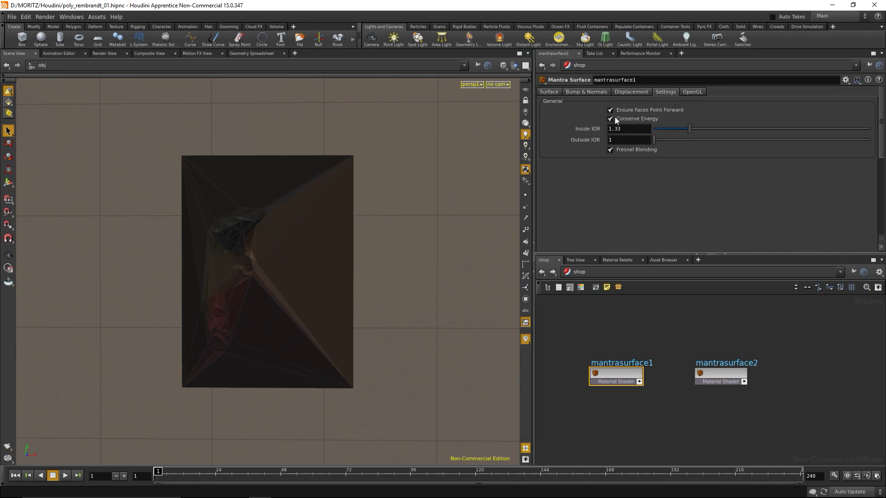
{"action": "left_click_drag", "start_coordinate": [628, 129], "coordinate": [615, 129]}
{"action": "type", "text": "45"}
{"action": "left_click", "coordinate": [674, 333]}
{"action": "left_click", "coordinate": [548, 92]}
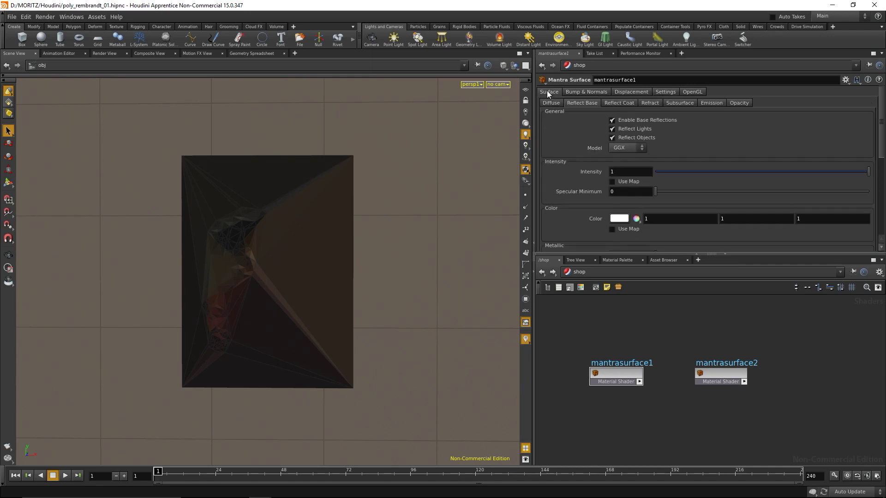
{"action": "left_click", "coordinate": [580, 273]}
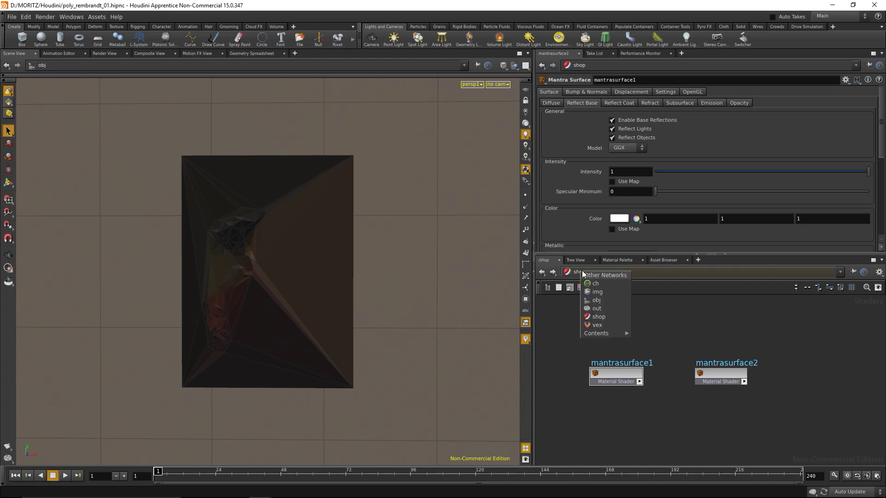
{"action": "left_click", "coordinate": [599, 301]}
{"action": "left_click_drag", "start_coordinate": [644, 309], "coordinate": [574, 366]}
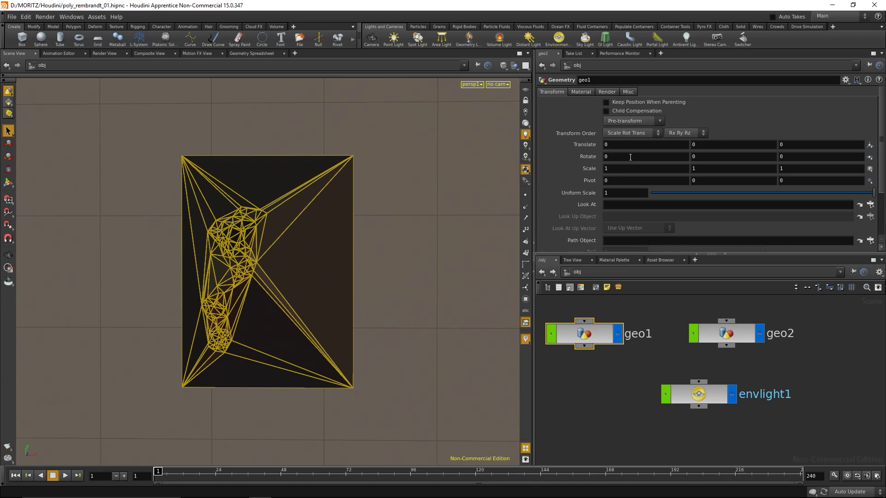
Assign /shop/mantrasurface1 as geo1's material
{"action": "left_click", "coordinate": [582, 93]}
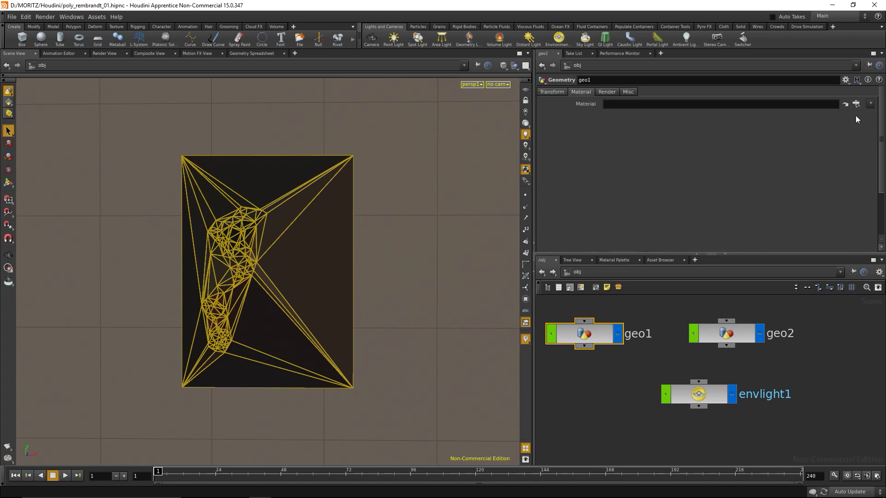
{"action": "left_click", "coordinate": [857, 105]}
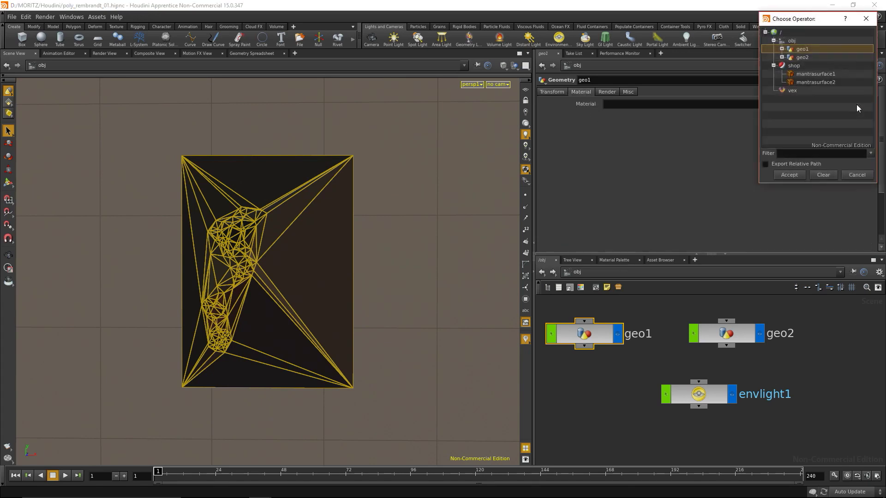
{"action": "left_click", "coordinate": [795, 76]}
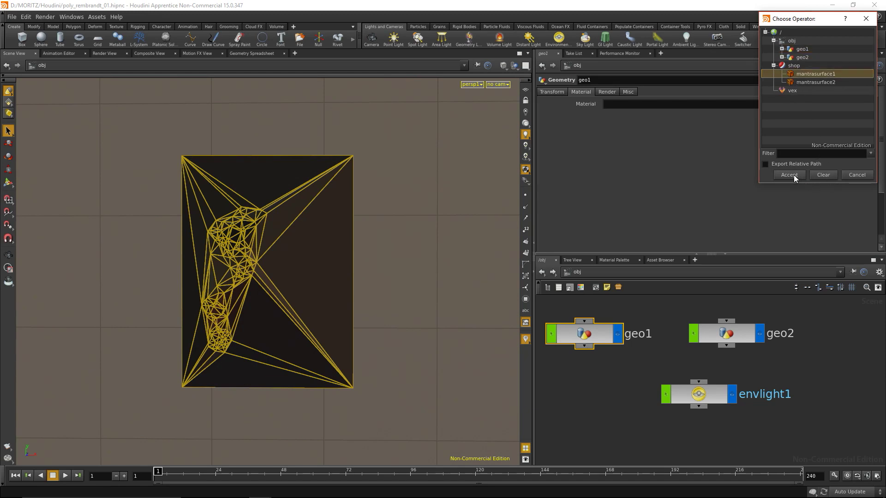
{"action": "left_click", "coordinate": [790, 176]}
{"action": "left_click", "coordinate": [797, 369]}
Assign /shop/mantrasurface2 as geo2's material
{"action": "left_click", "coordinate": [733, 337]}
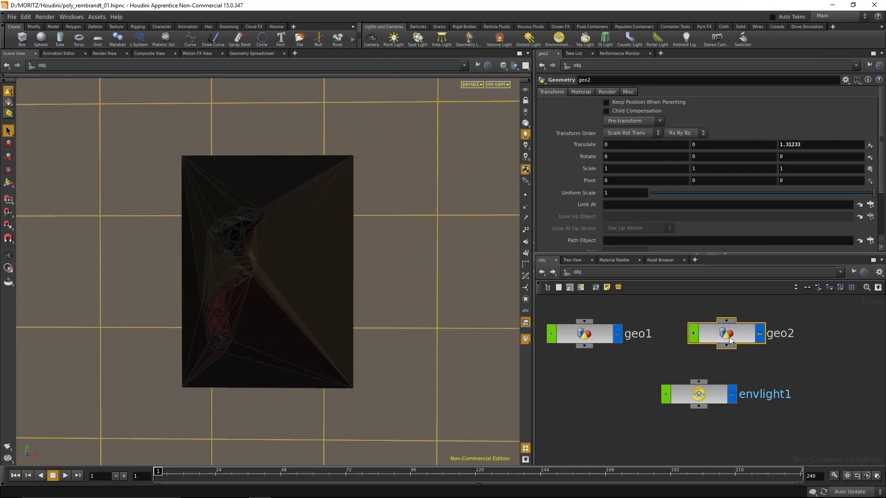
{"action": "left_click", "coordinate": [580, 92]}
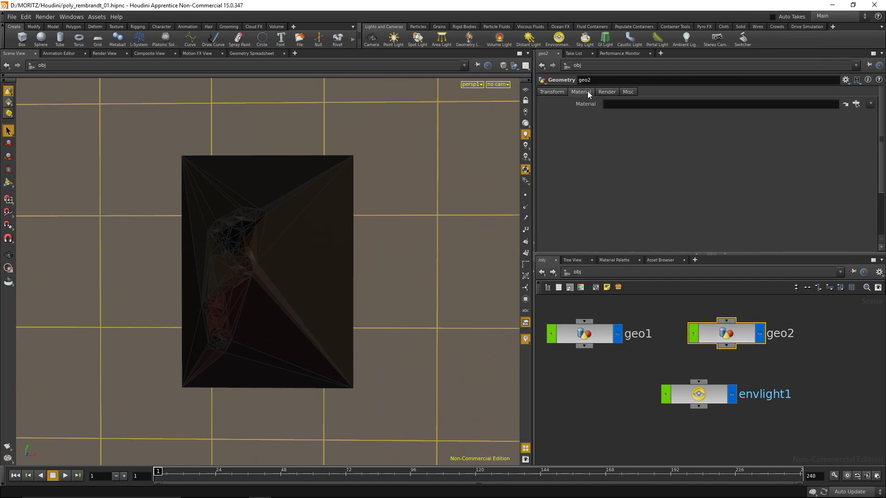
{"action": "left_click", "coordinate": [870, 104]}
{"action": "double_click", "coordinate": [803, 82]}
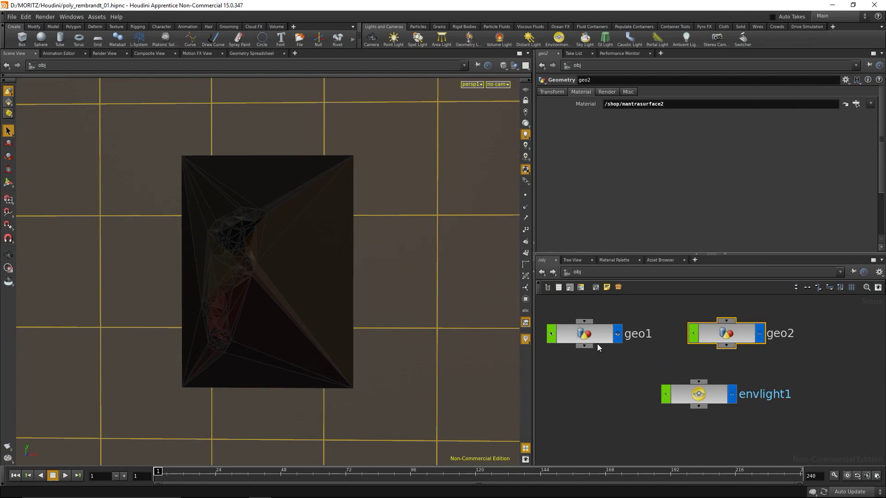
{"action": "left_click", "coordinate": [575, 391]}
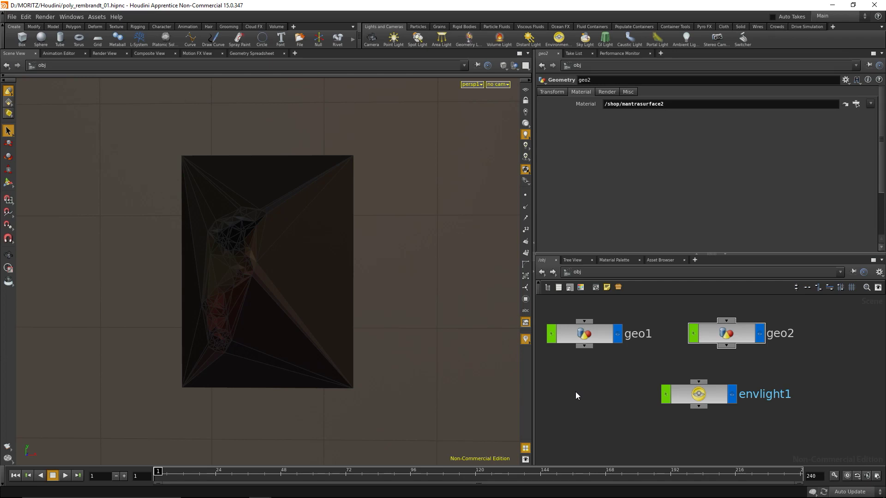
Place a Mantra render node (mantra1) in the out network
{"action": "left_click", "coordinate": [578, 272]}
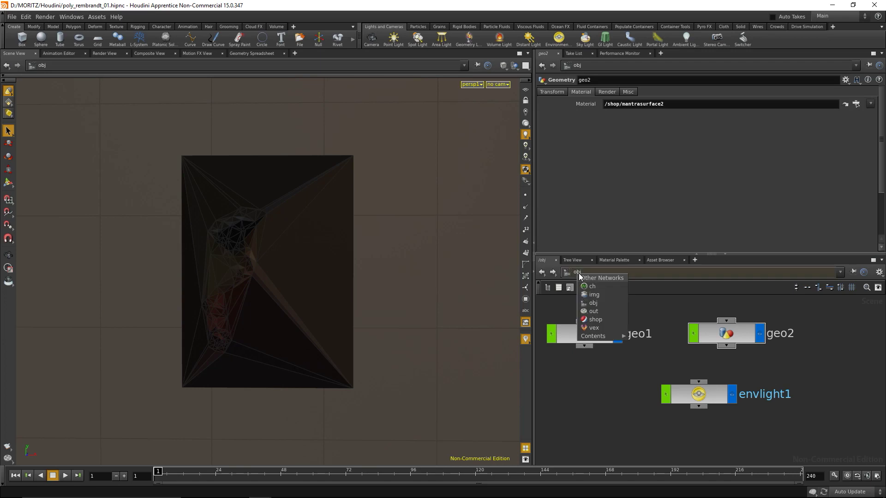
{"action": "left_click", "coordinate": [593, 312]}
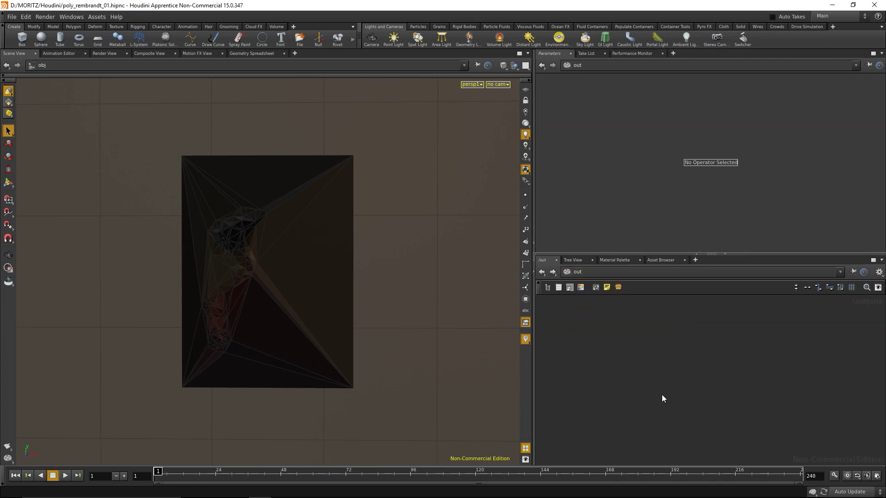
{"action": "key", "text": "Tab"}
{"action": "type", "text": "MANTR"}
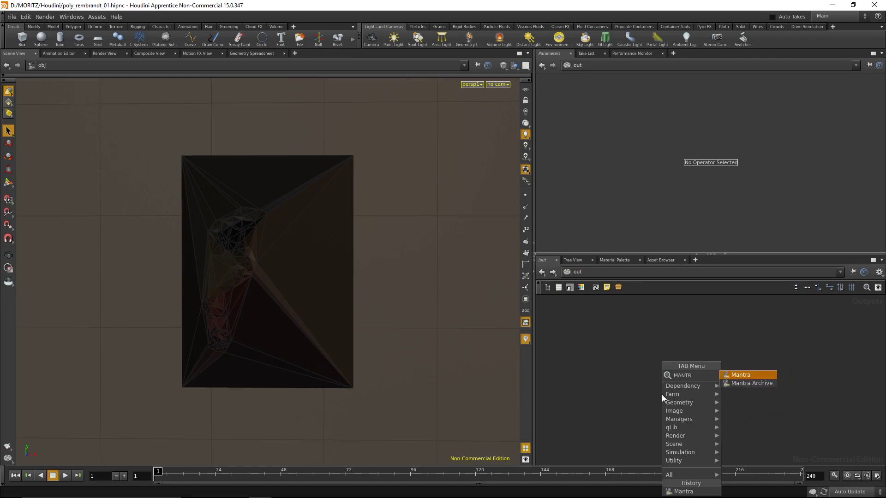
{"action": "key", "text": "Return"}
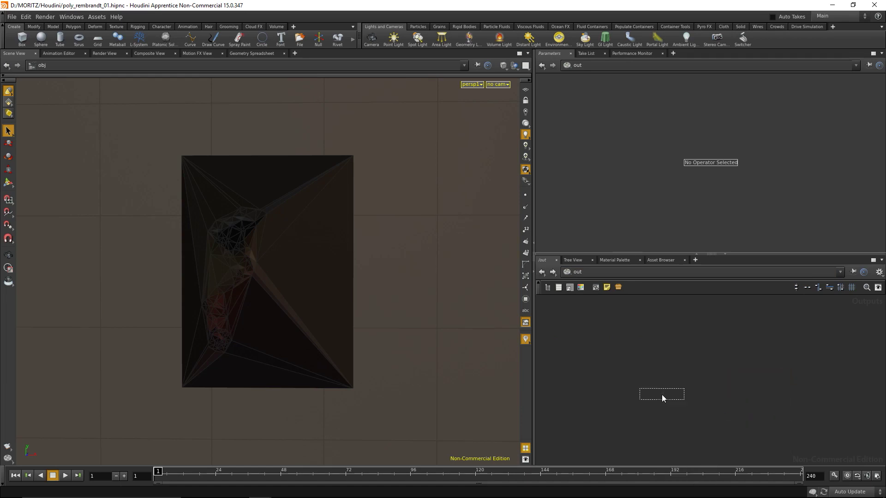
{"action": "left_click", "coordinate": [668, 367]}
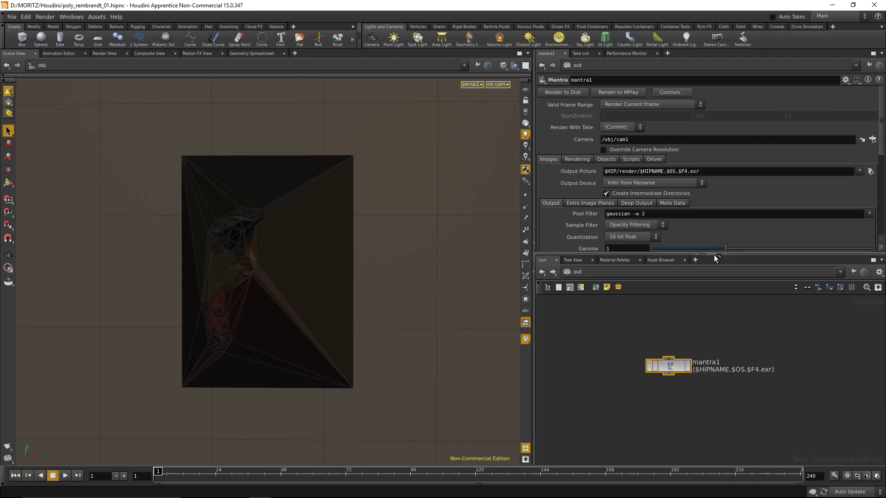
Set mantra1's Rendering Engine to Physically Based Rendering
{"action": "left_click_drag", "start_coordinate": [715, 256], "coordinate": [715, 302]}
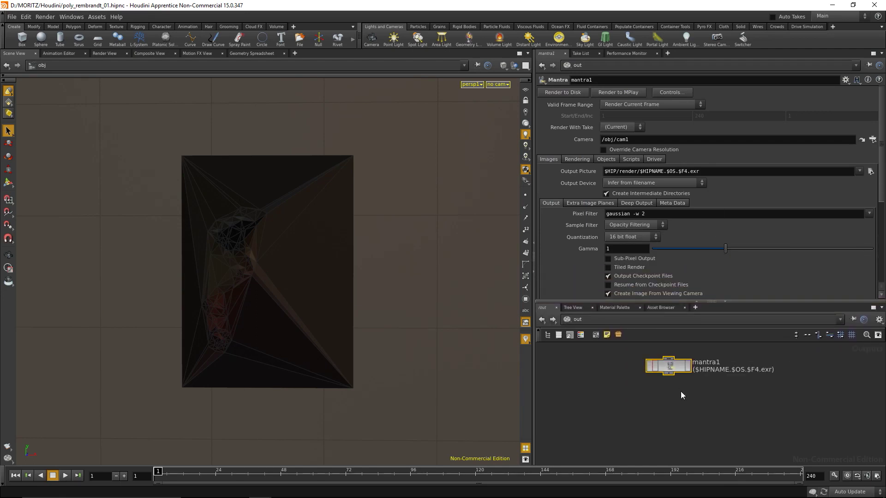
{"action": "key", "text": "h"}
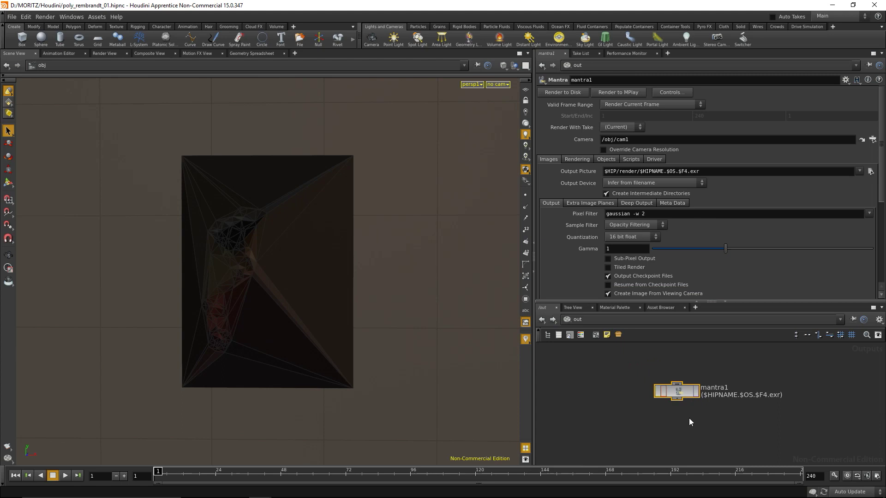
{"action": "left_click", "coordinate": [579, 159]}
{"action": "left_click", "coordinate": [623, 169]}
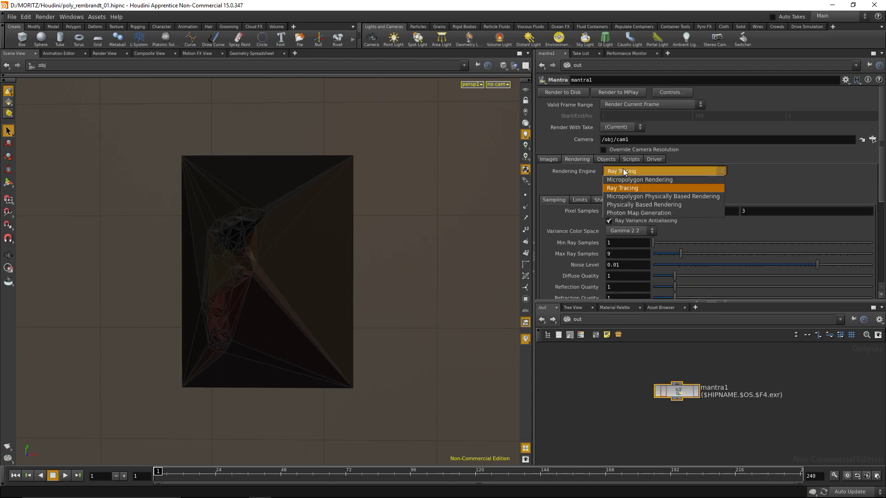
{"action": "left_click", "coordinate": [630, 205]}
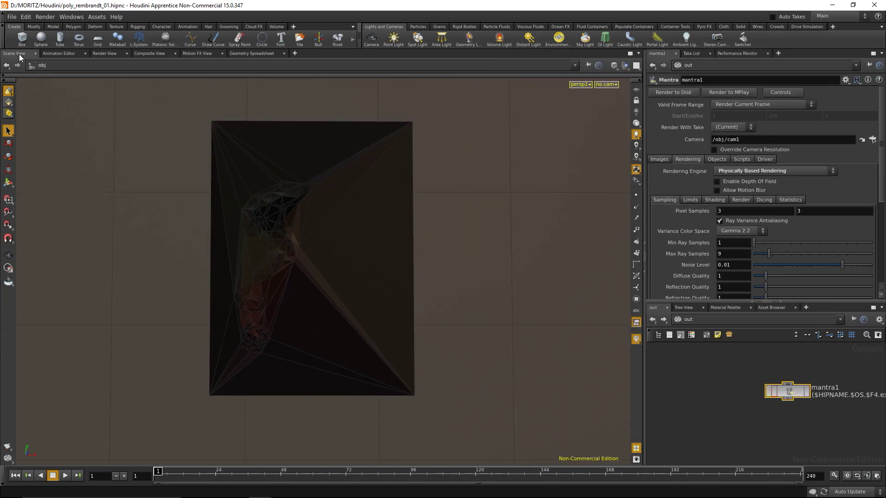
Start an interactive Mantra render of the portrait in the Render View
{"action": "left_click", "coordinate": [104, 54]}
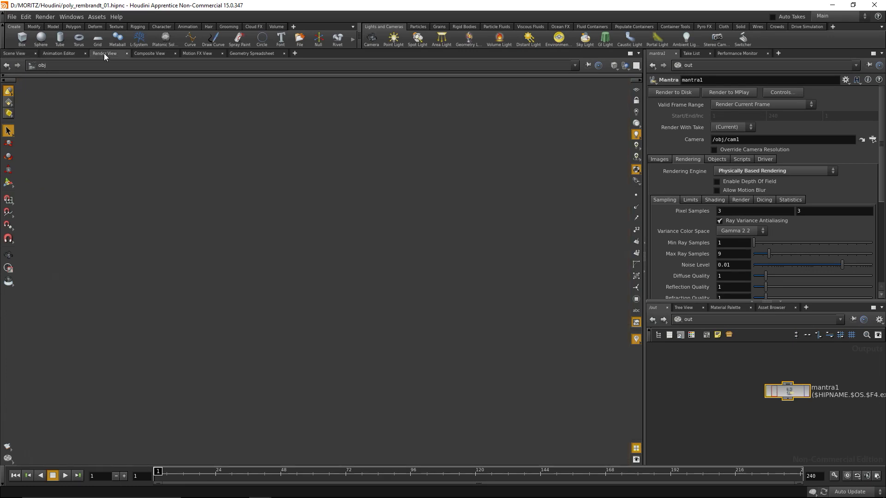
{"action": "left_click", "coordinate": [21, 65]}
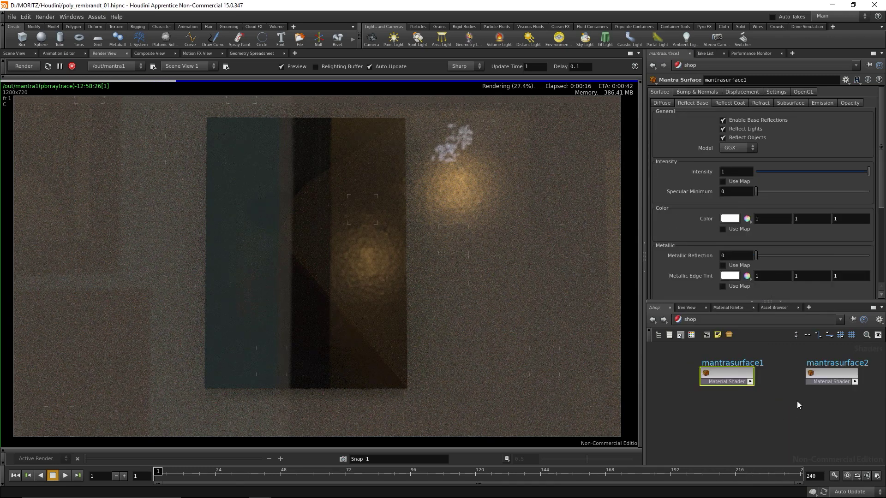
Select the mantrasurface2 material in the shop network
{"action": "left_click", "coordinate": [837, 371]}
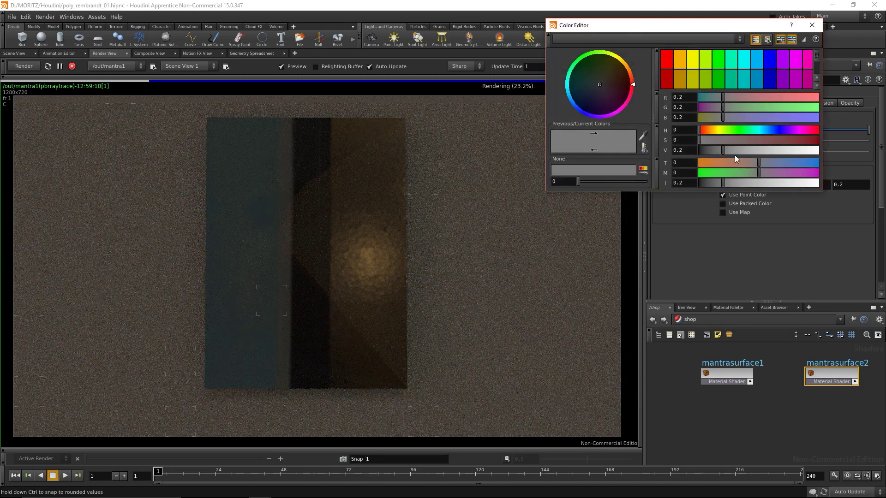
Brighten mantrasurface2's base colour through 0.556, 0.782 and 0.85, then close the Color Editor
{"action": "left_click", "coordinate": [765, 152]}
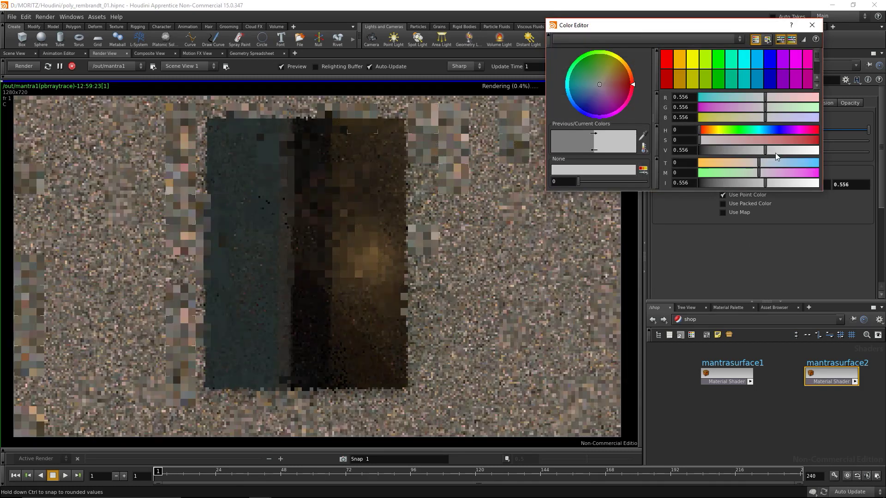
{"action": "left_click", "coordinate": [799, 153]}
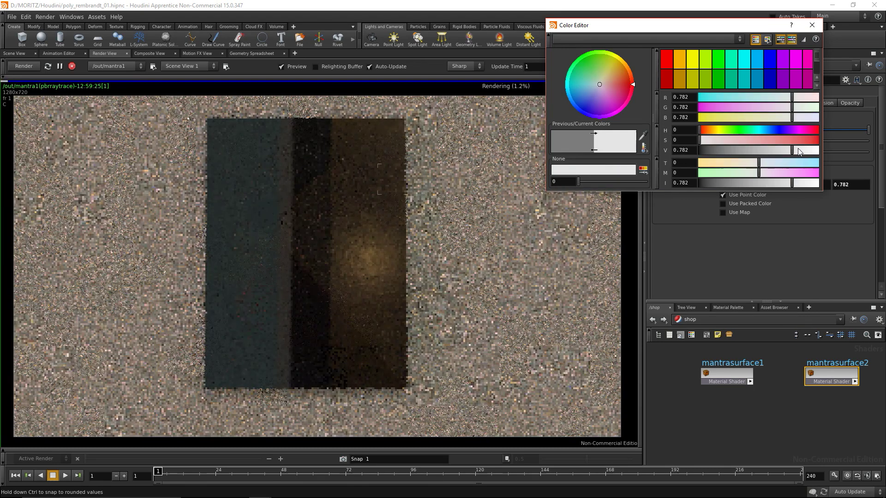
{"action": "left_click", "coordinate": [799, 152]}
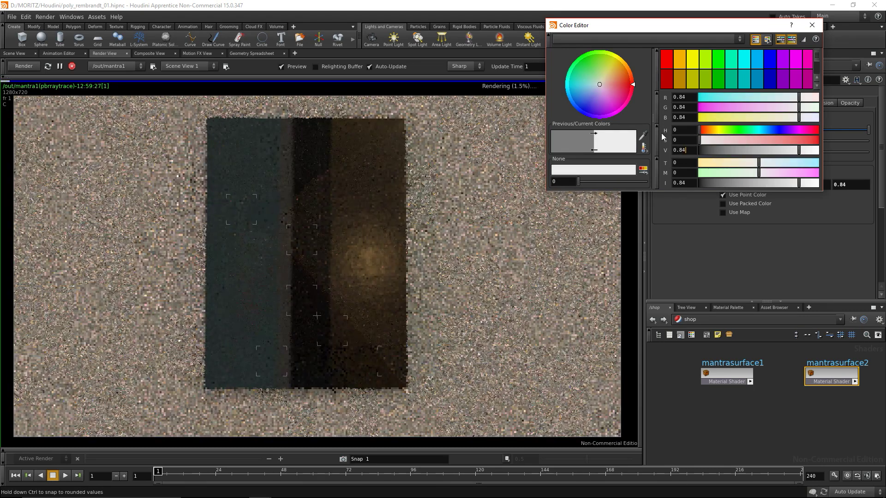
{"action": "type", "text": "5"}
{"action": "key", "text": "Return"}
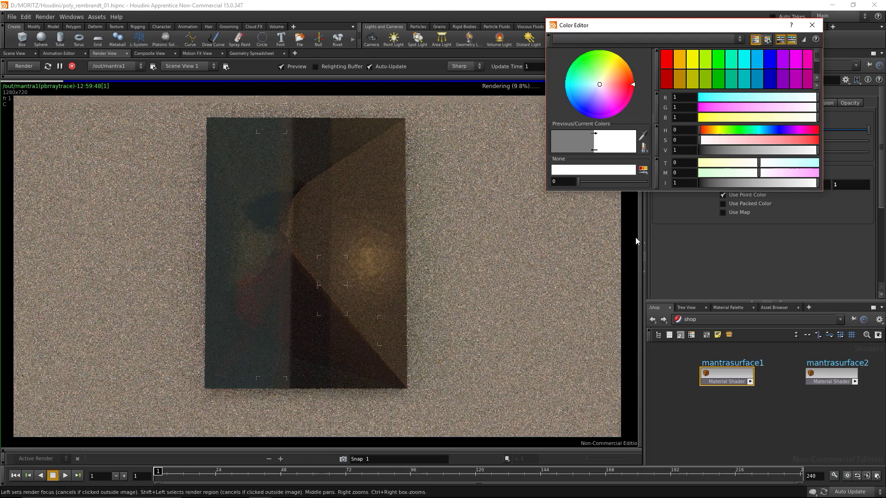
{"action": "left_click", "coordinate": [812, 25]}
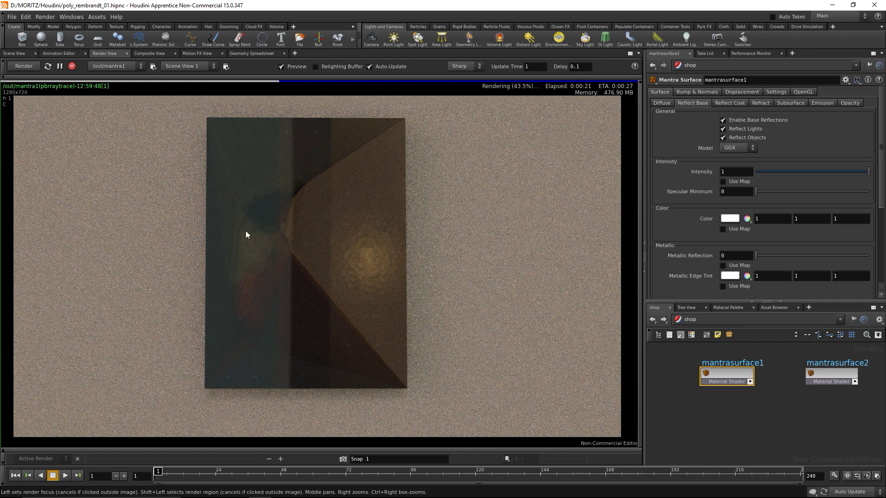
Stop the render, return to the object-level network and select geo1
{"action": "left_click", "coordinate": [71, 66]}
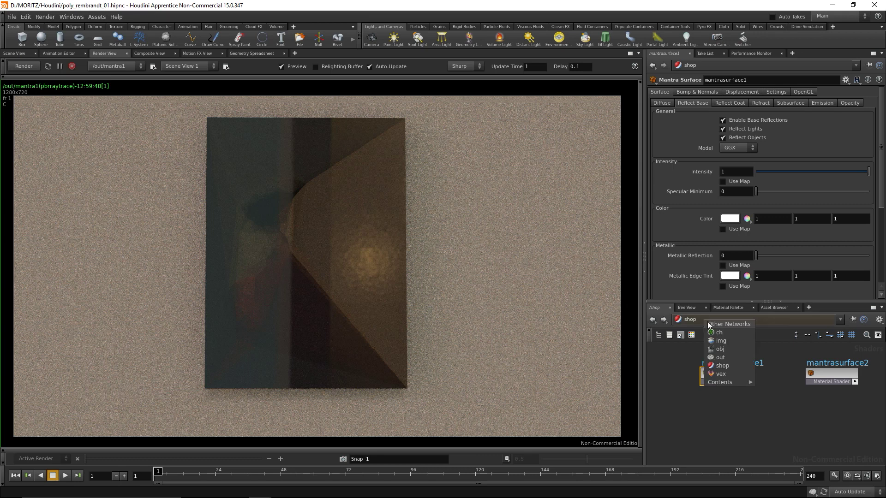
{"action": "left_click", "coordinate": [730, 352]}
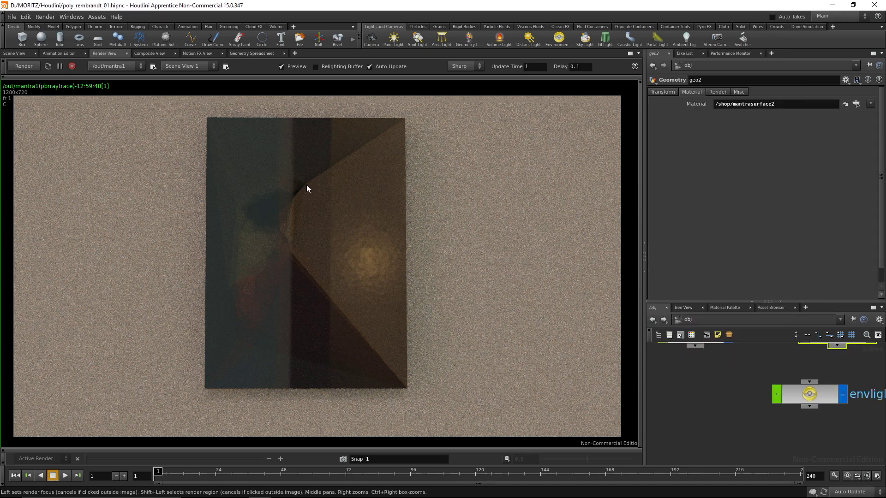
{"action": "left_click", "coordinate": [19, 54]}
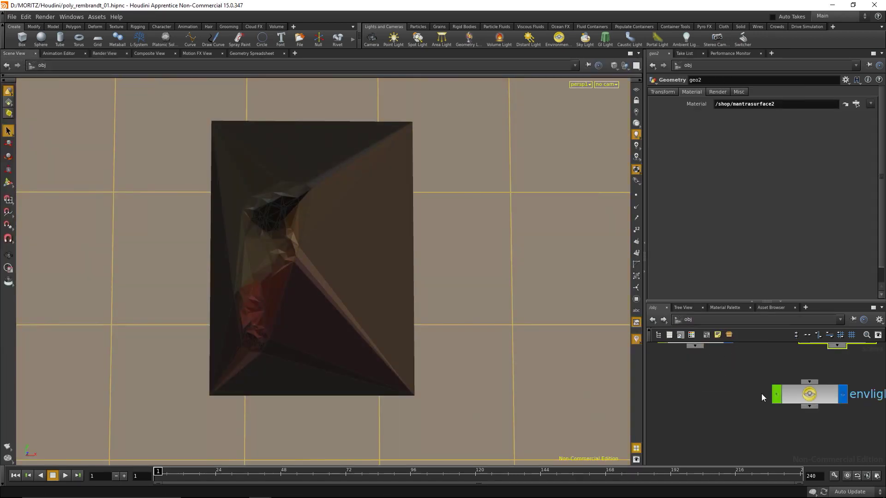
{"action": "scroll", "coordinate": [775, 433], "scroll_direction": "down", "scroll_amount": 2}
{"action": "left_click", "coordinate": [738, 396]}
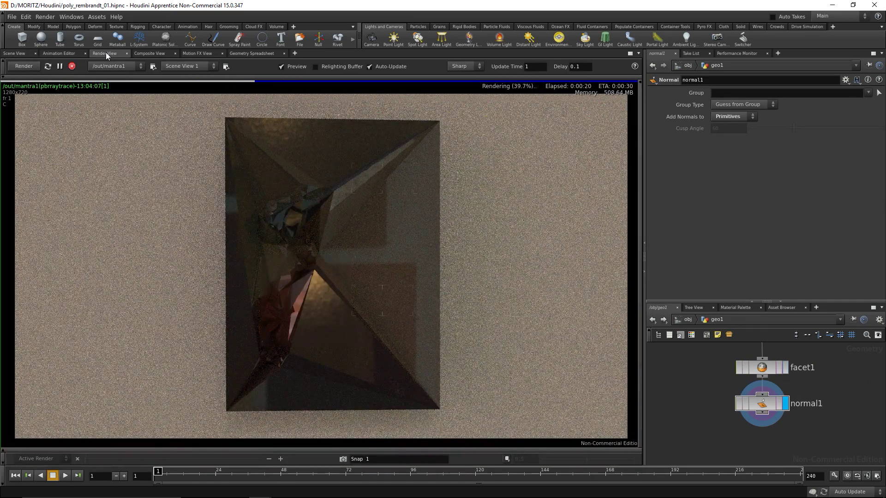
Inspect the faceted portrait in the Scene View, then return to the Render View
{"action": "left_click", "coordinate": [14, 53]}
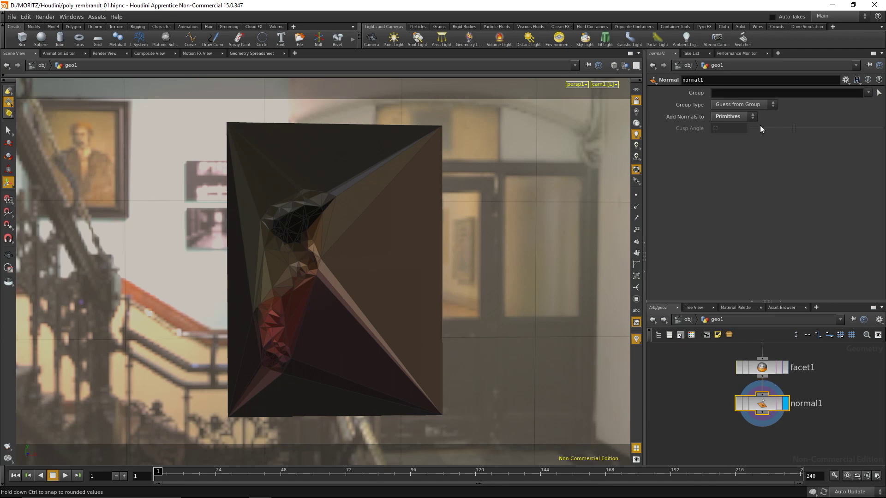
{"action": "left_click", "coordinate": [109, 54]}
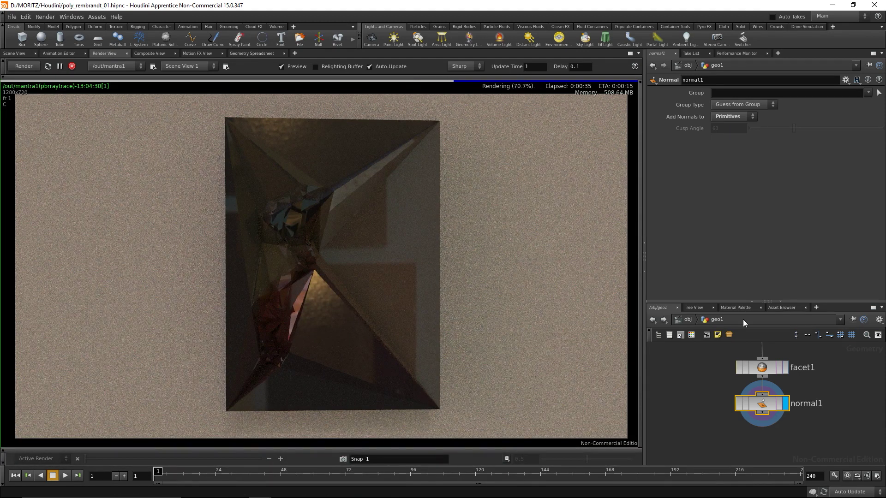
Go to the shop network and select mantrasurface1's reflection Intensity value
{"action": "left_click", "coordinate": [681, 321]}
{"action": "left_click", "coordinate": [681, 321]}
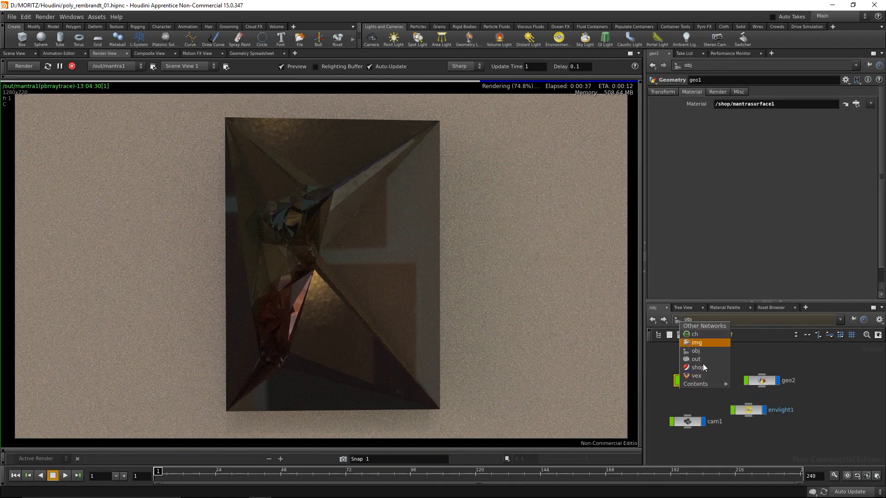
{"action": "left_click", "coordinate": [698, 367]}
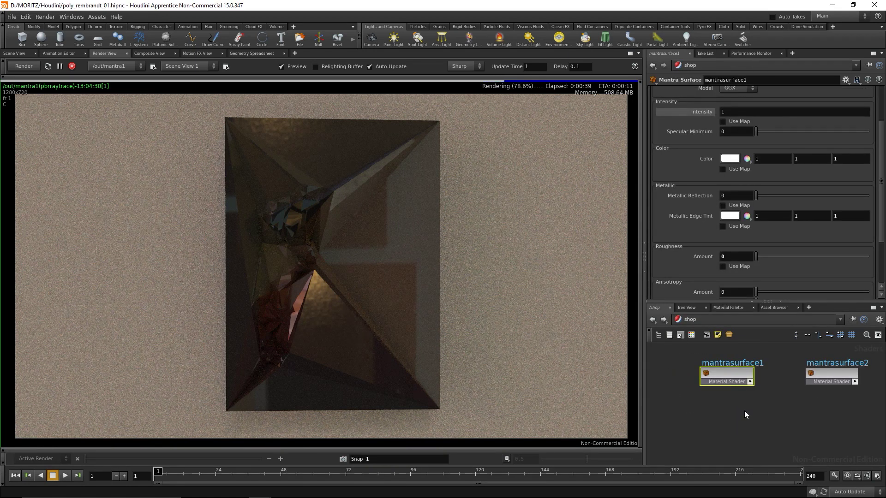
{"action": "left_click", "coordinate": [670, 110]}
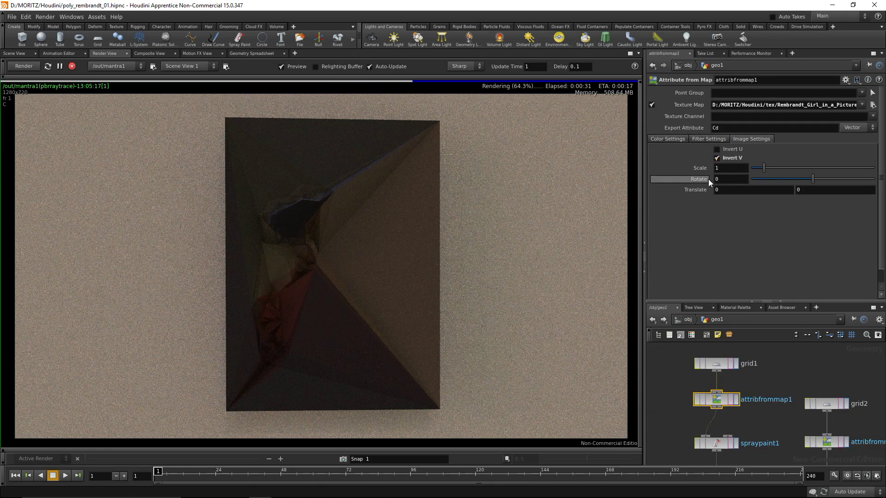
Set attribfrommap1's colour remap Scale to 2 in its Color Settings
{"action": "left_click", "coordinate": [664, 140]}
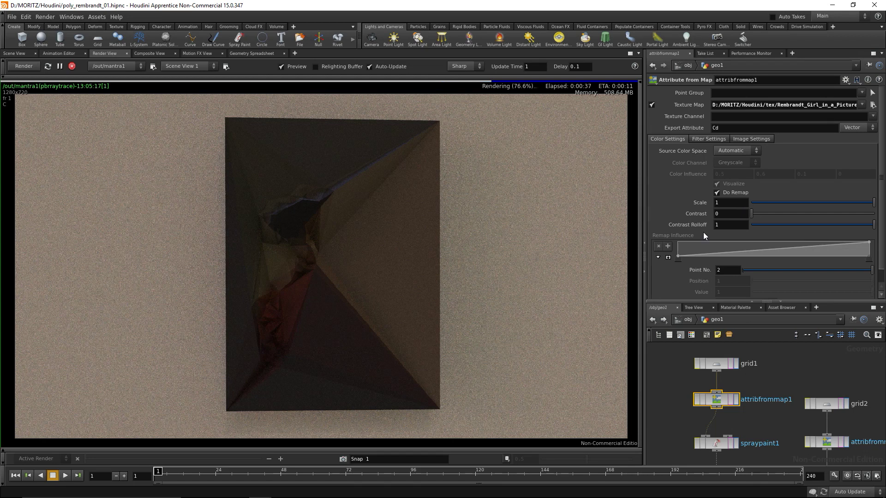
{"action": "key", "text": "shift+Tab"}
{"action": "type", "text": "2"}
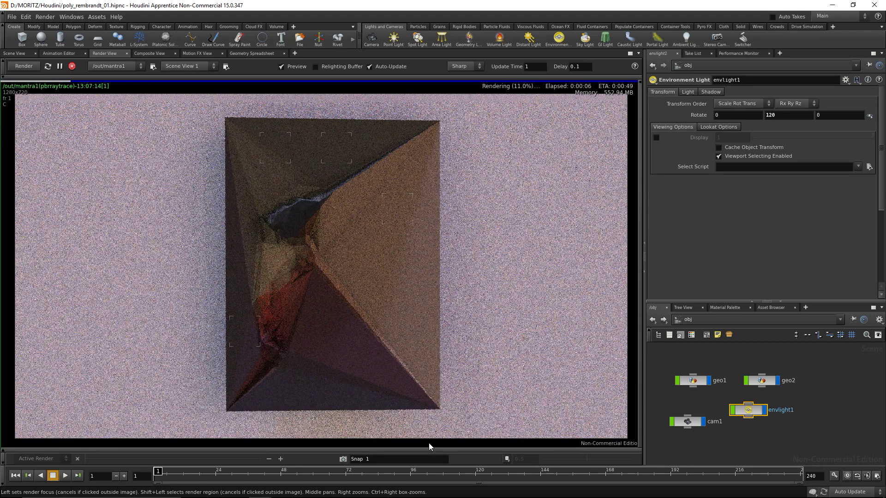
Rotate envlight1 to 100, then 140 on Y, and return to the Scene View
{"action": "double_click", "coordinate": [796, 117]}
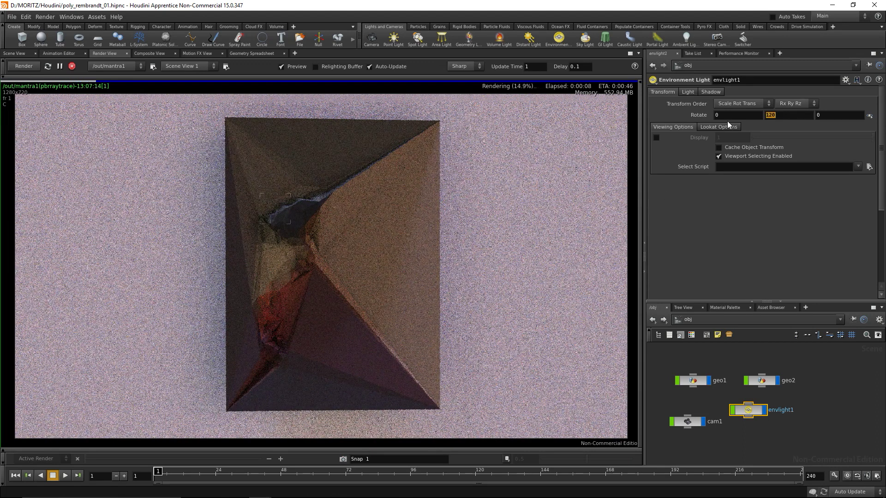
{"action": "type", "text": "100"}
{"action": "key", "text": "Return"}
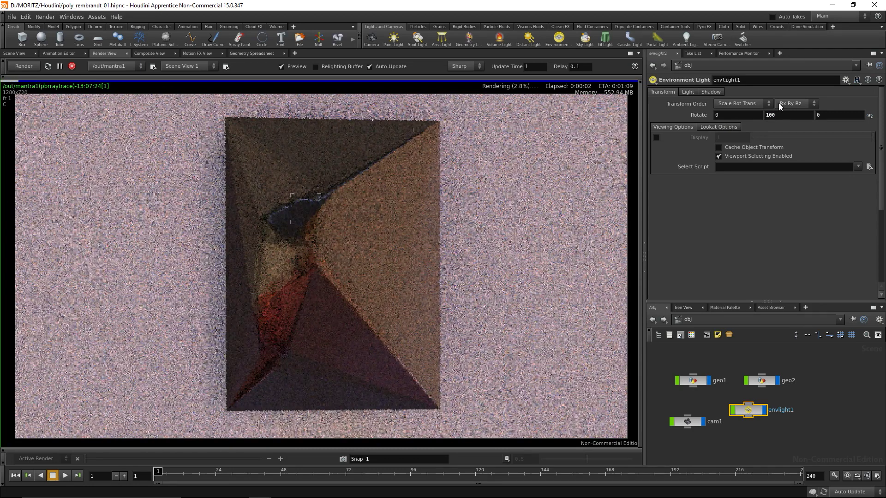
{"action": "double_click", "coordinate": [784, 115]}
{"action": "type", "text": "140"}
{"action": "key", "text": "Return"}
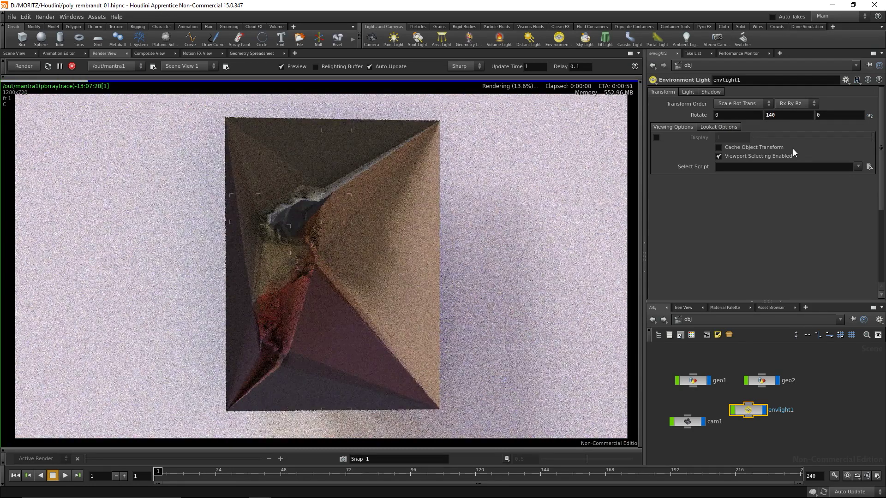
{"action": "left_click", "coordinate": [17, 54]}
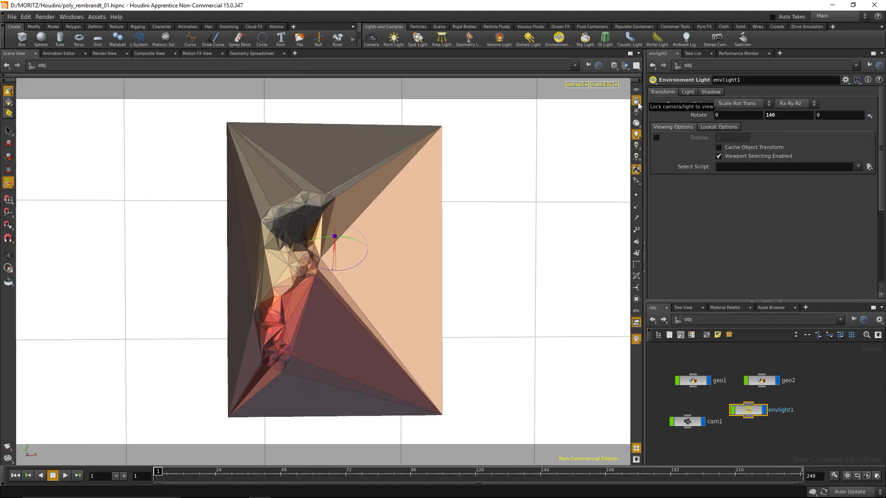
Look through cam1 with the view locked, then unlock and orbit to an oblique view
{"action": "left_click", "coordinate": [637, 101]}
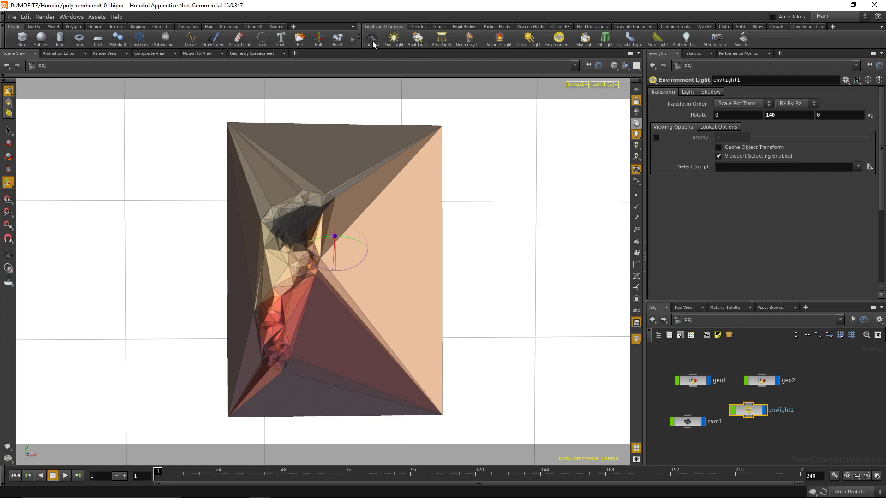
{"action": "left_click", "coordinate": [608, 84]}
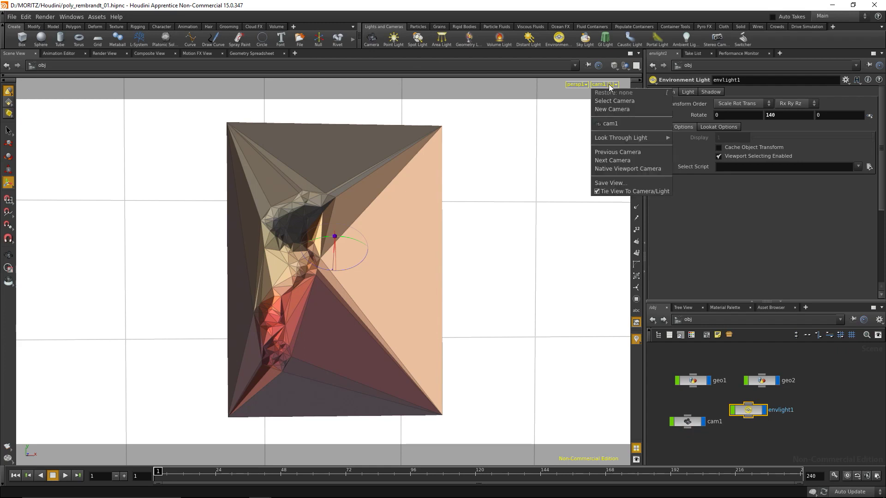
{"action": "left_click", "coordinate": [608, 123]}
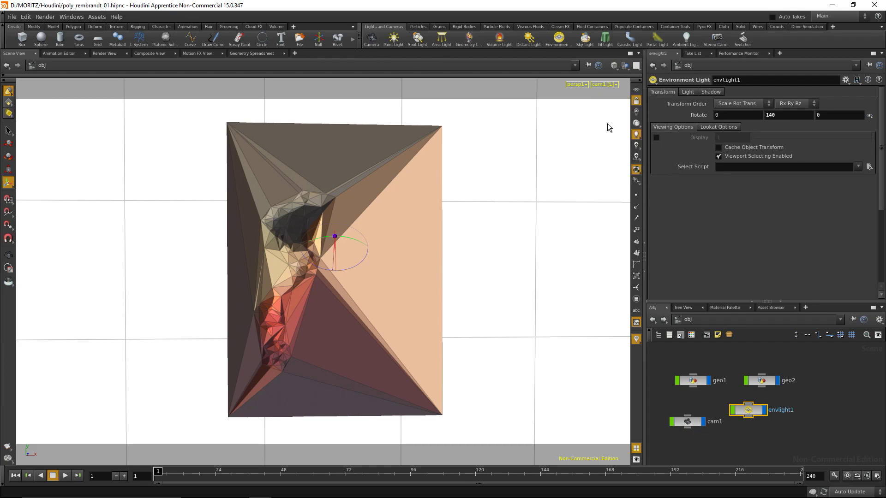
{"action": "left_click", "coordinate": [635, 103]}
{"action": "left_click", "coordinate": [637, 103]}
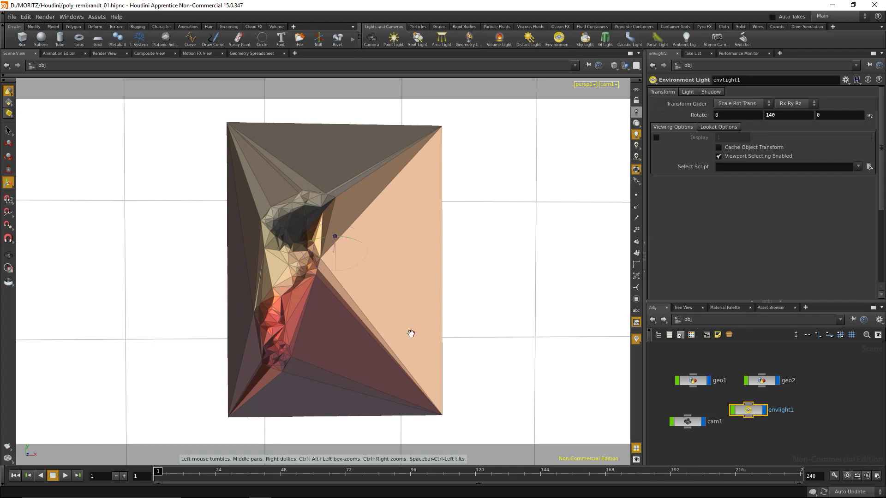
{"action": "left_click_drag", "start_coordinate": [409, 332], "coordinate": [208, 264]}
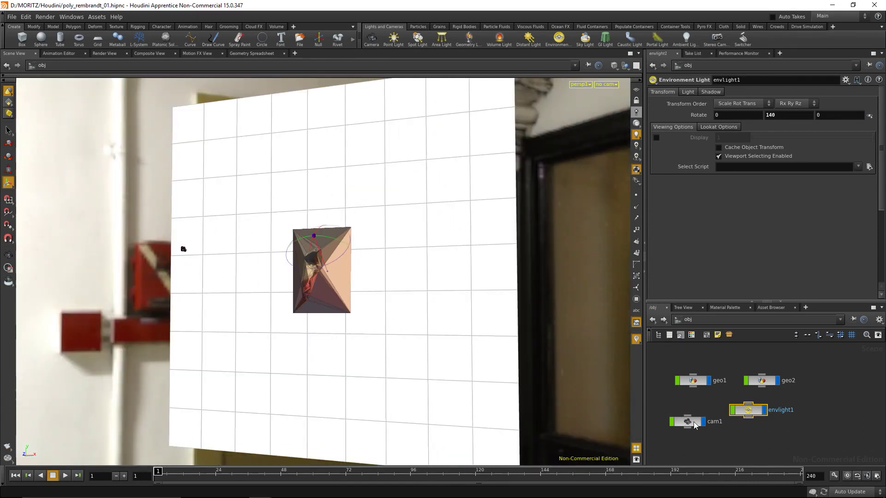
Look through cam1 again, lock the view, nudge the framing, and show the Mantra render
{"action": "left_click", "coordinate": [614, 84]}
{"action": "left_click", "coordinate": [621, 123]}
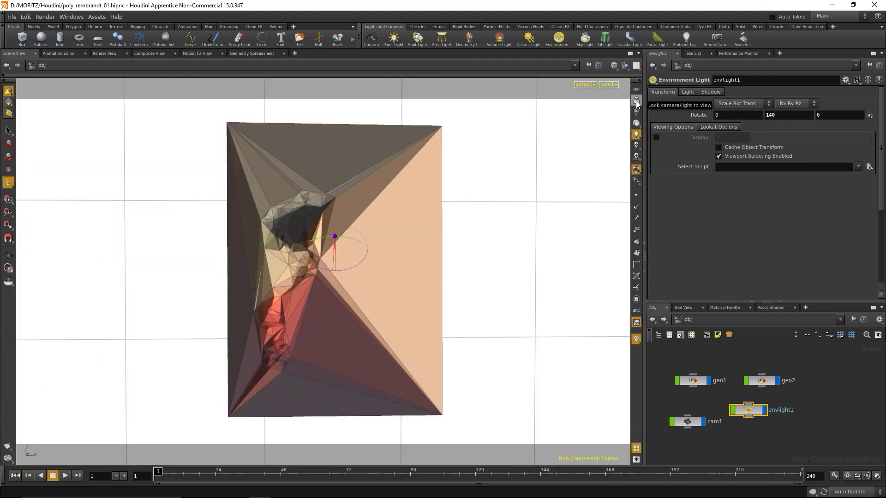
{"action": "left_click", "coordinate": [636, 102]}
{"action": "mouse_move", "coordinate": [343, 328]}
{"action": "left_mouse_down"}
{"action": "mouse_move", "coordinate": [425, 280]}
{"action": "mouse_move", "coordinate": [490, 304]}
{"action": "mouse_move", "coordinate": [389, 293]}
{"action": "mouse_move", "coordinate": [338, 326]}
{"action": "left_mouse_up"}
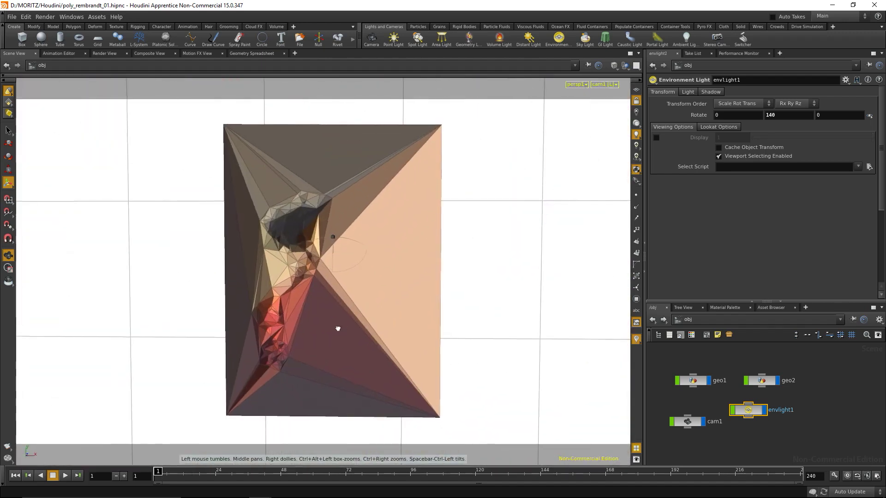
{"action": "left_click", "coordinate": [110, 53]}
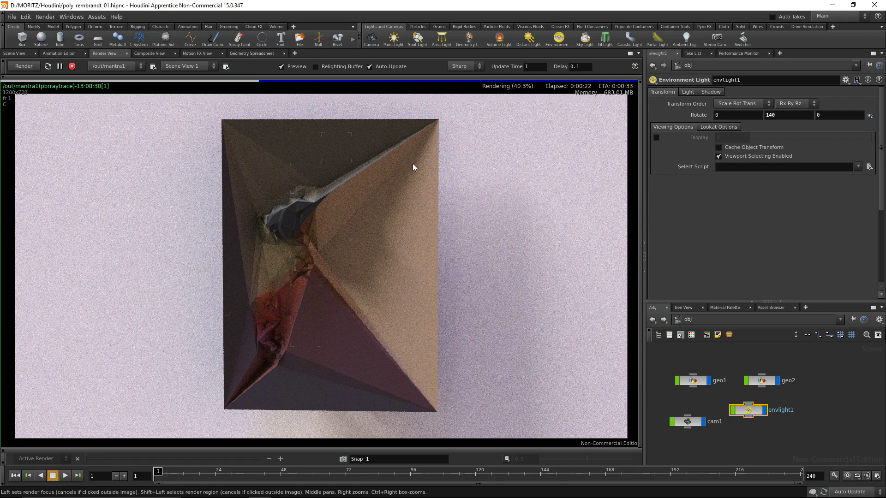
Go inside geo1 and select the pointvop1 node to show its parameters
{"action": "left_click", "coordinate": [21, 53]}
{"action": "left_click", "coordinate": [693, 381]}
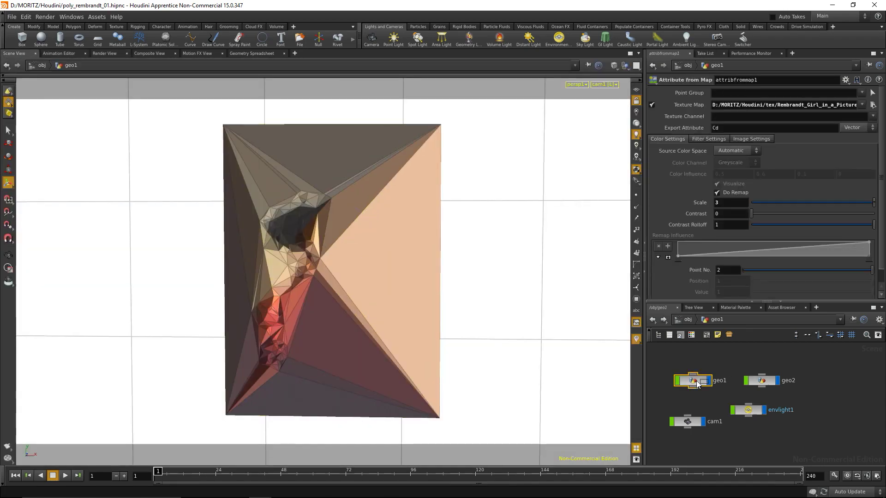
{"action": "double_click", "coordinate": [693, 381]}
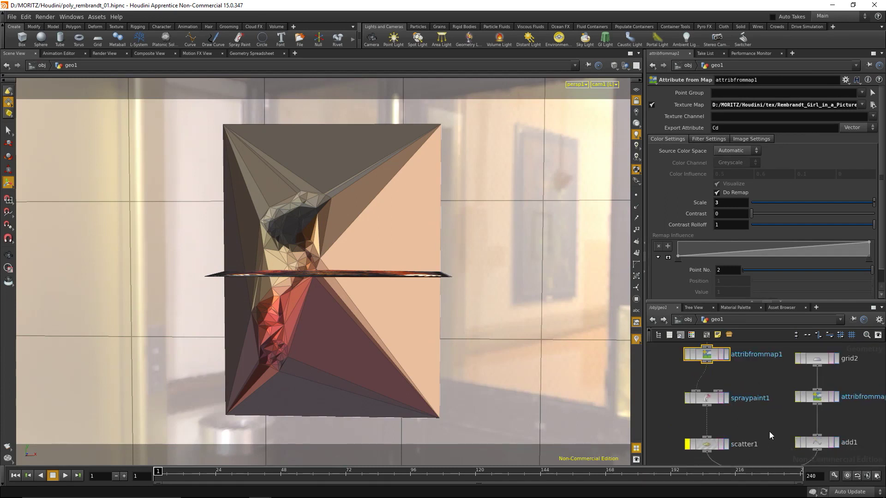
{"action": "middle_click_drag", "start_coordinate": [769, 431], "coordinate": [766, 383]}
{"action": "middle_click_drag", "start_coordinate": [721, 438], "coordinate": [700, 405]}
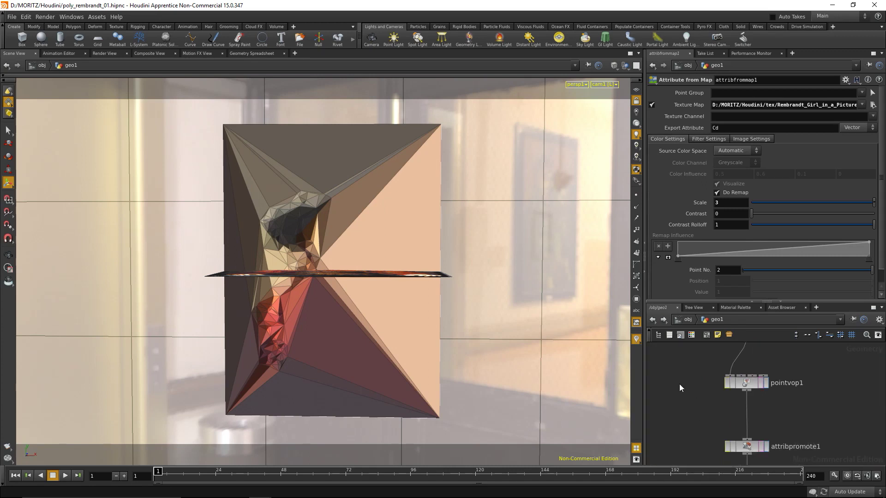
{"action": "left_click", "coordinate": [746, 383]}
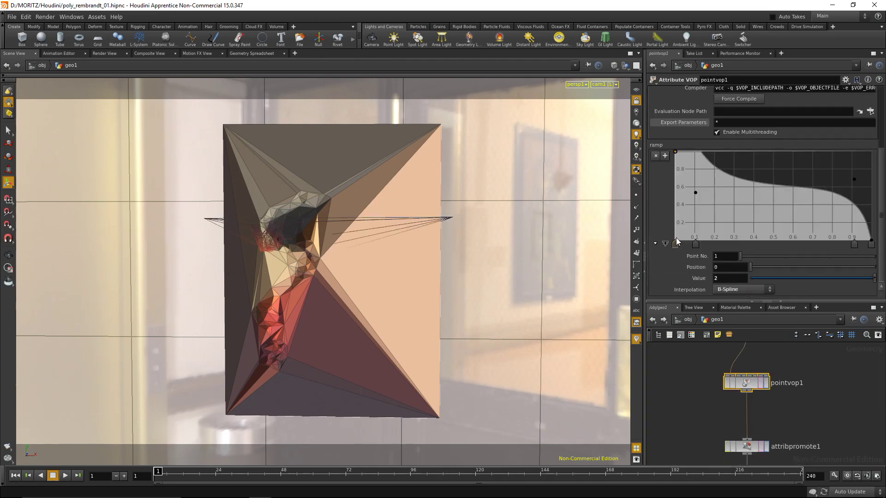
Lower the ramp's first key value from 2 to 1 and preview the render
{"action": "left_click", "coordinate": [675, 242]}
{"action": "type", "text": "1"}
{"action": "key", "text": "Return"}
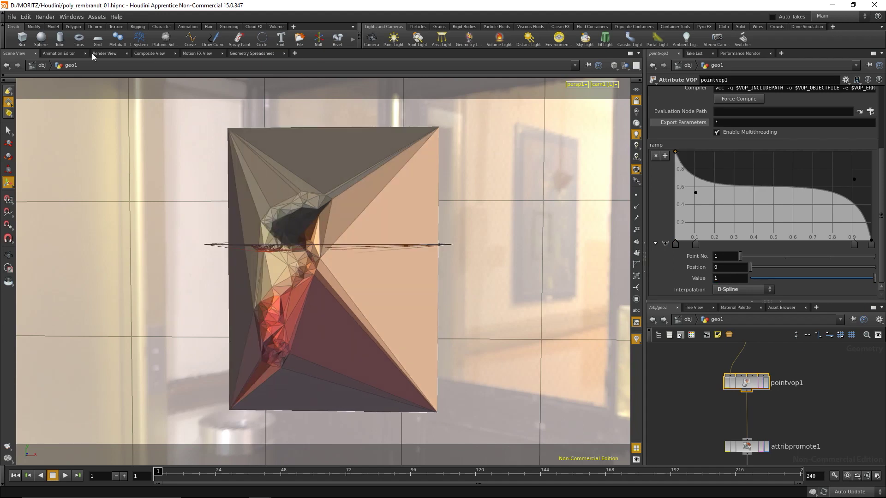
{"action": "left_click", "coordinate": [106, 53]}
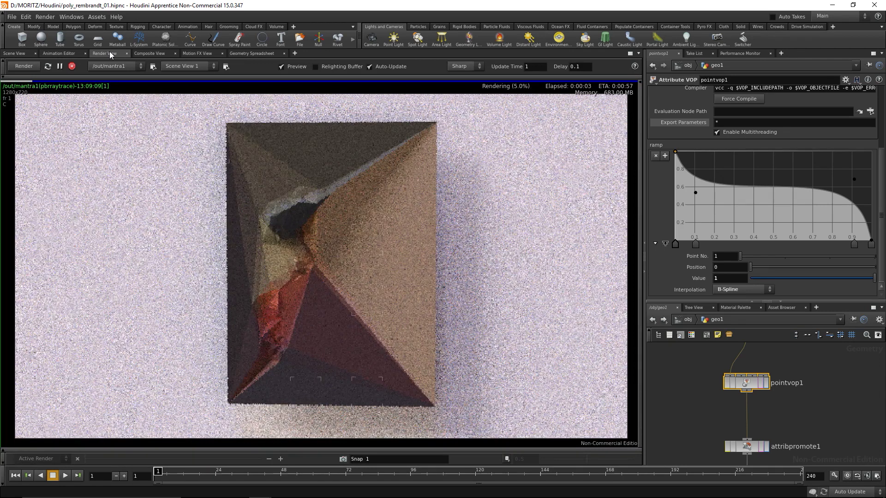
{"action": "left_click", "coordinate": [20, 55]}
{"action": "scroll", "coordinate": [847, 396], "scroll_direction": "down", "scroll_amount": 3}
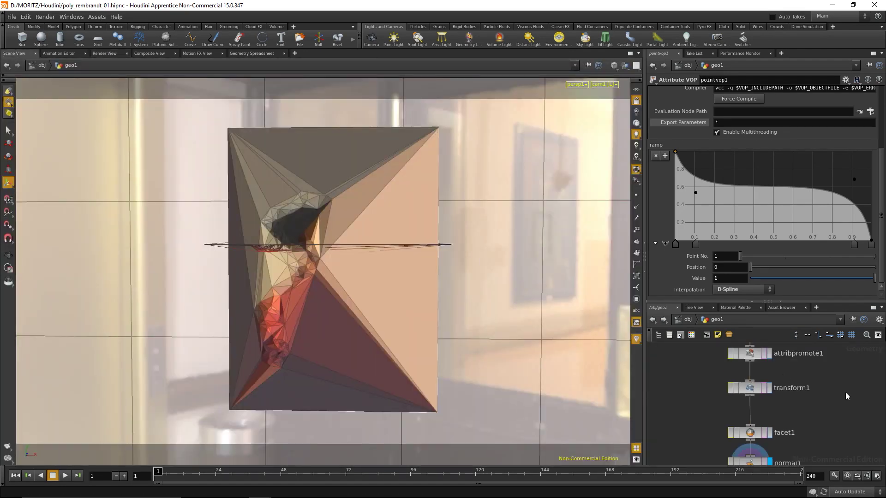
{"action": "scroll", "coordinate": [846, 396], "scroll_direction": "down", "scroll_amount": 4}
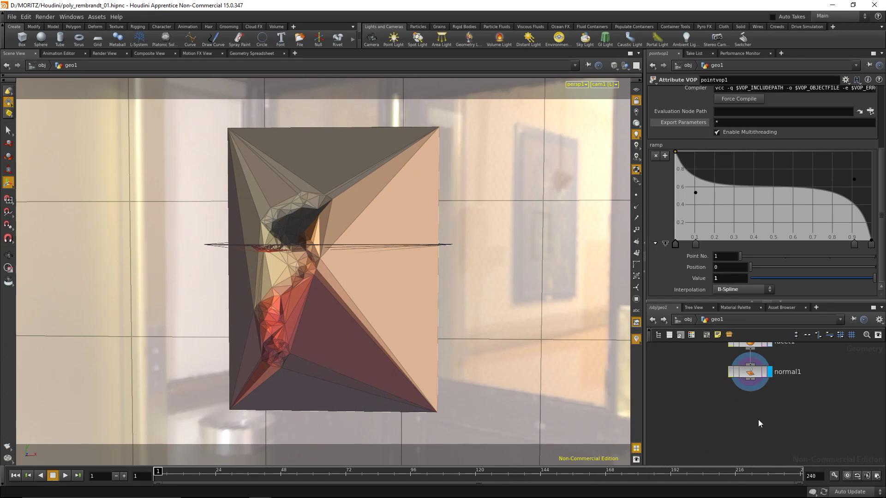
Add a displayed PolyBevel node after normal1 that bevels all edges
{"action": "key", "text": "Tab"}
{"action": "type", "text": "poly"}
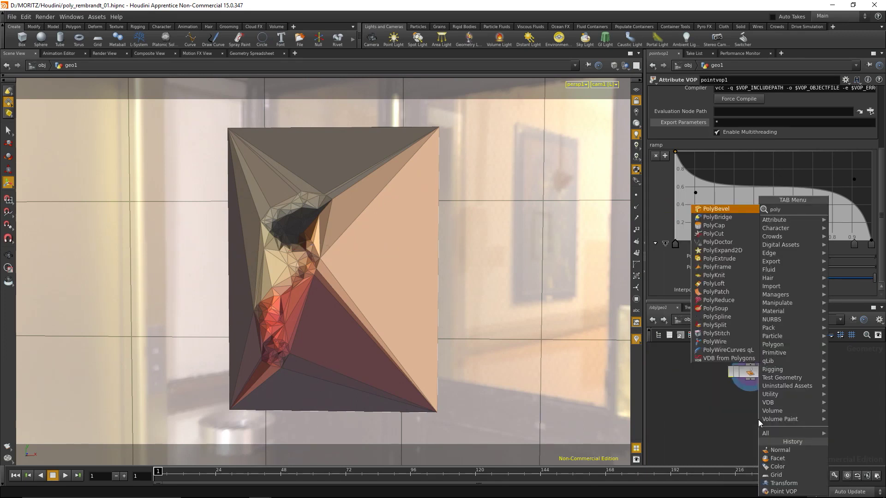
{"action": "key", "text": "Return"}
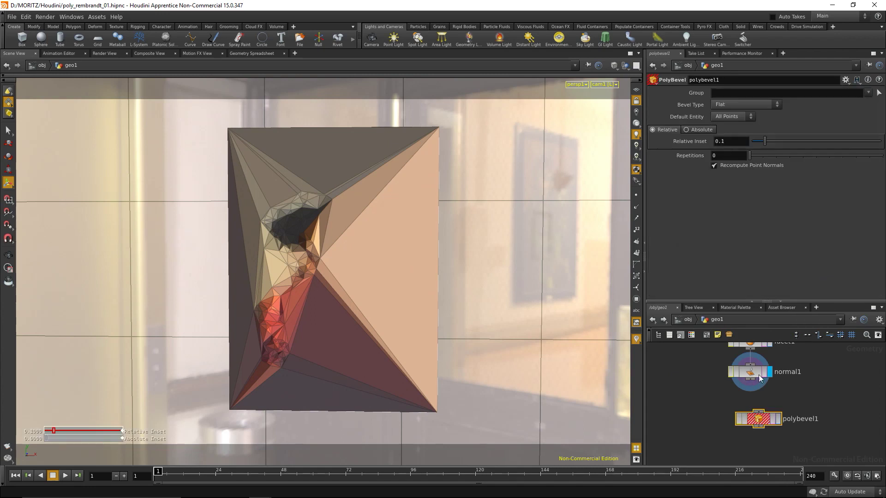
{"action": "left_click_drag", "start_coordinate": [751, 380], "coordinate": [765, 412]}
{"action": "left_click", "coordinate": [776, 419]}
{"action": "left_click", "coordinate": [733, 117]}
{"action": "left_click", "coordinate": [729, 131]}
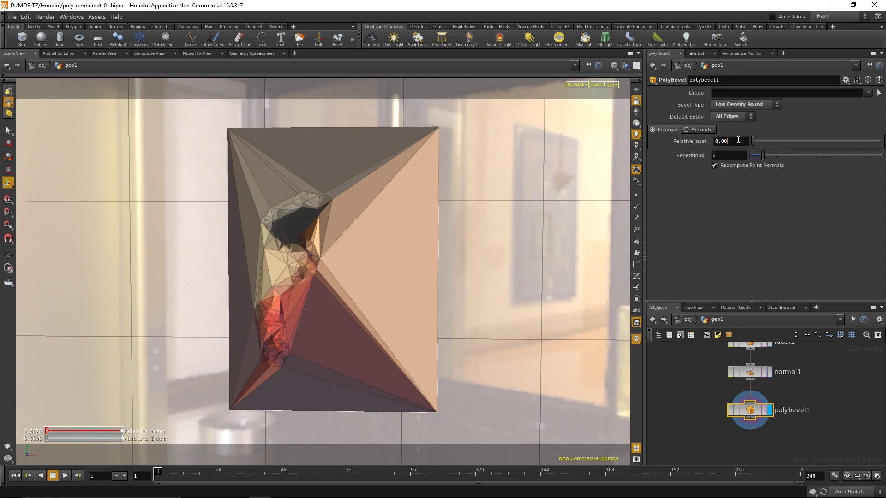
Render the bevelled portrait in Mantra, focusing near the beak, then return to Scene View
{"action": "left_click", "coordinate": [111, 54]}
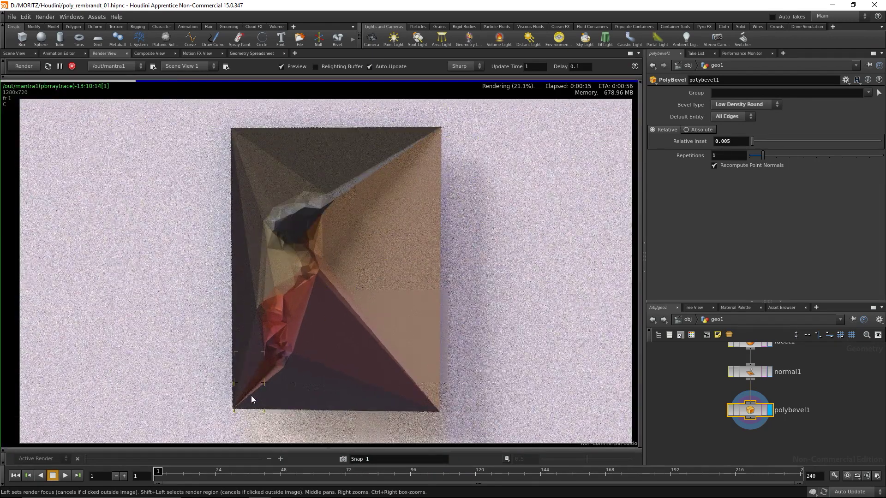
{"action": "left_click", "coordinate": [310, 198]}
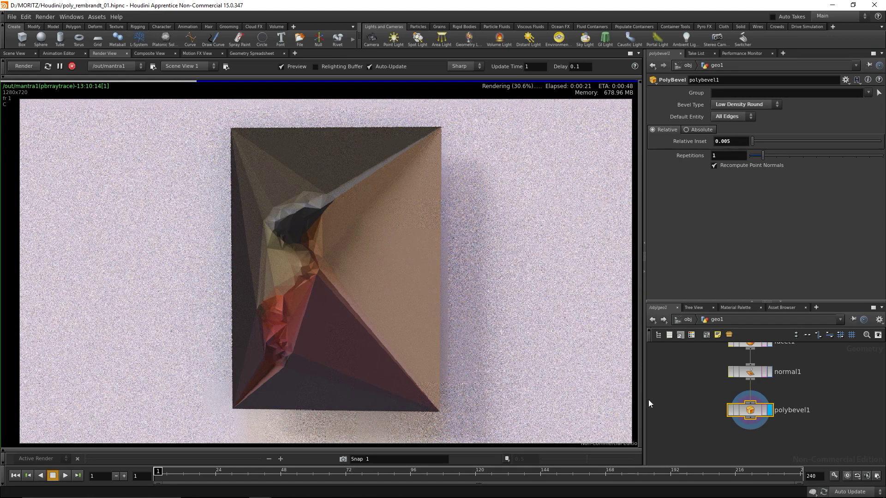
{"action": "left_click", "coordinate": [14, 54]}
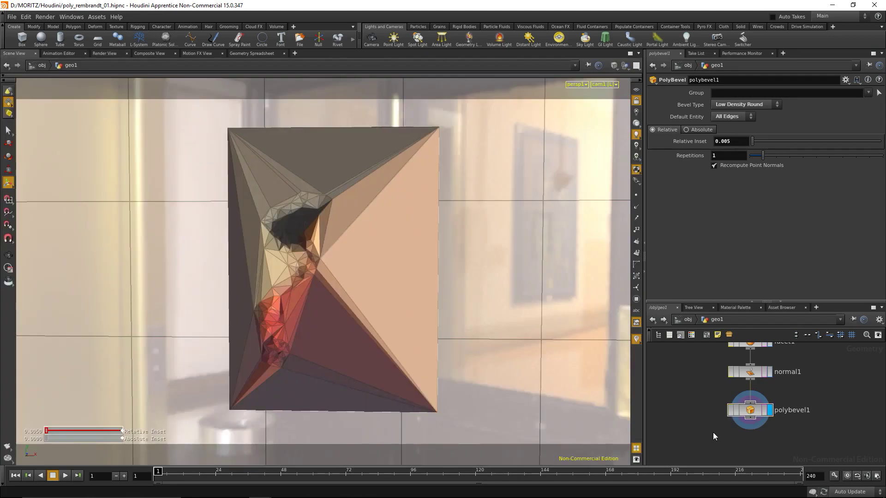
Replace polybevel1 with a displayed PolyWire node wired from normal1
{"action": "key", "text": "Delete"}
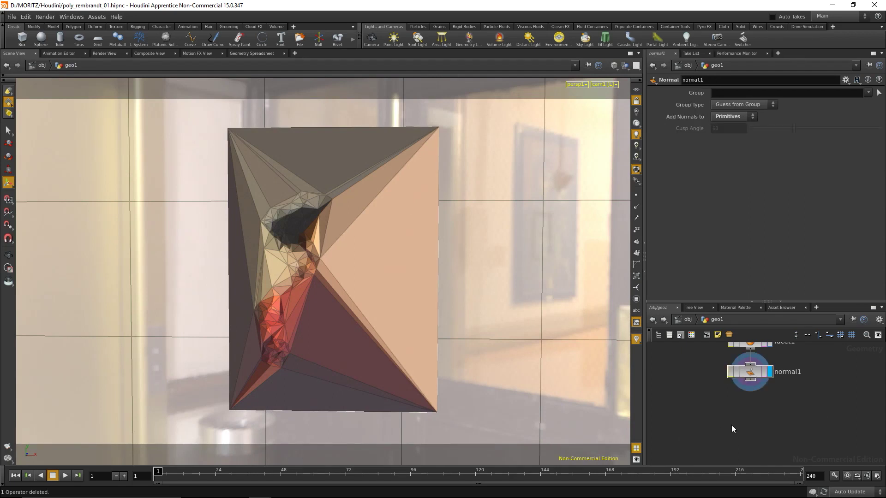
{"action": "key", "text": "Tab"}
{"action": "type", "text": "polyw"}
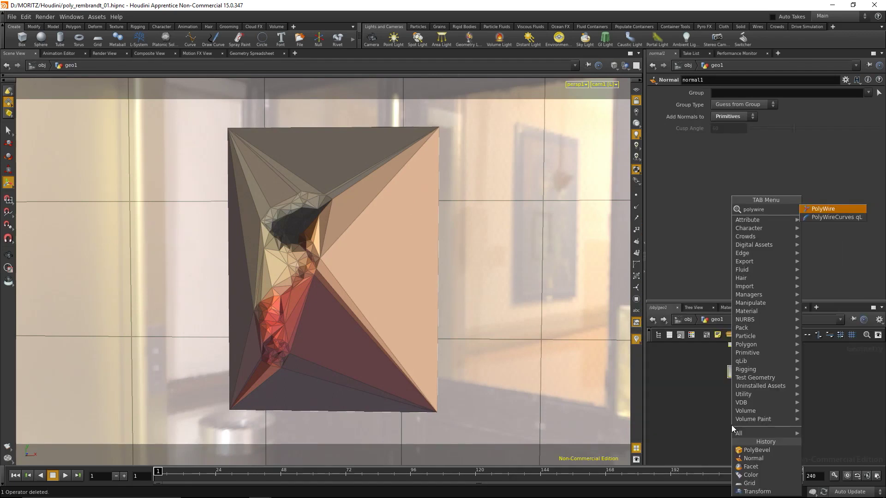
{"action": "key", "text": "Return"}
{"action": "left_click", "coordinate": [732, 425]}
{"action": "left_click_drag", "start_coordinate": [732, 428], "coordinate": [773, 425]}
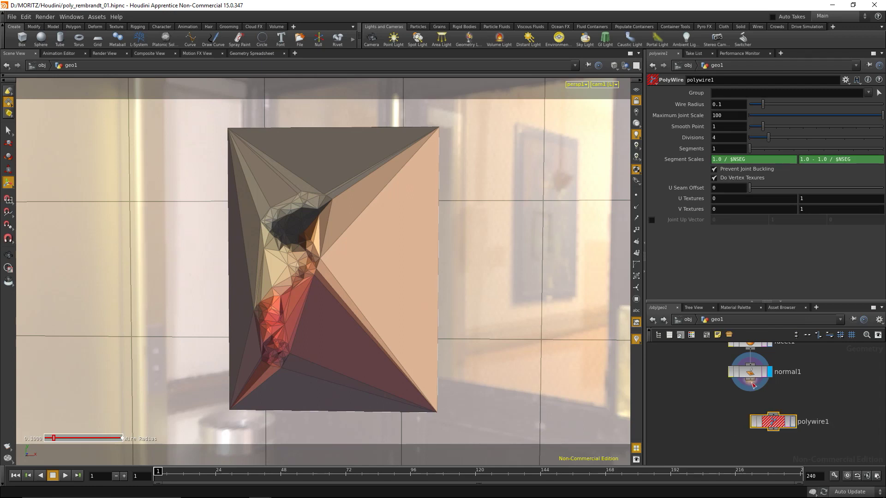
{"action": "left_click_drag", "start_coordinate": [750, 380], "coordinate": [794, 425]}
{"action": "left_click", "coordinate": [792, 422]}
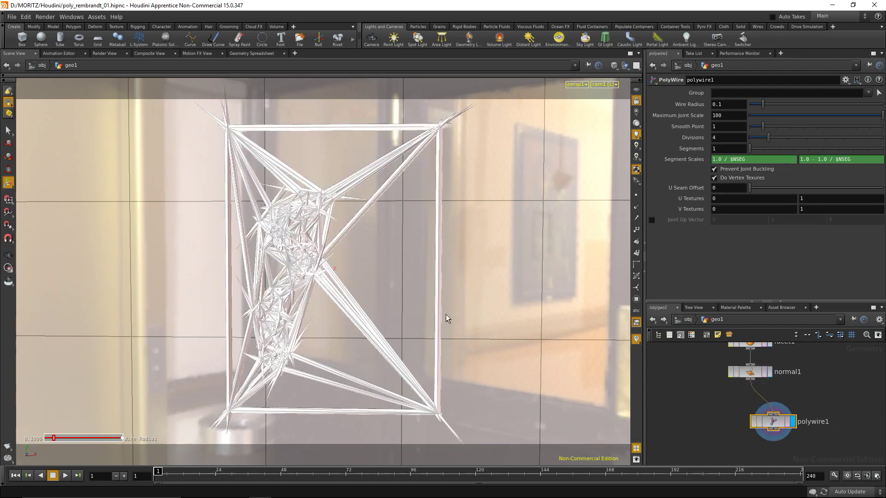
Compare Prevent Joint Buckling on and off, leaving it turned off
{"action": "left_click", "coordinate": [729, 105]}
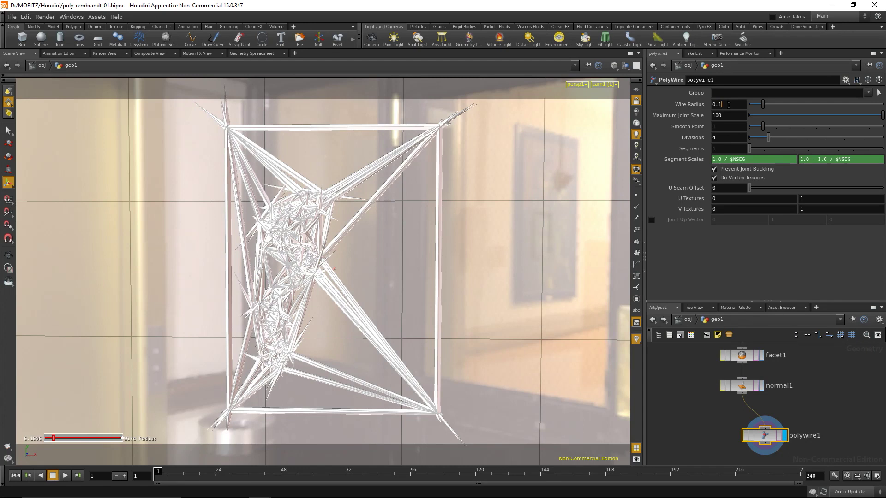
{"action": "left_click", "coordinate": [714, 170]}
{"action": "left_click", "coordinate": [714, 170]}
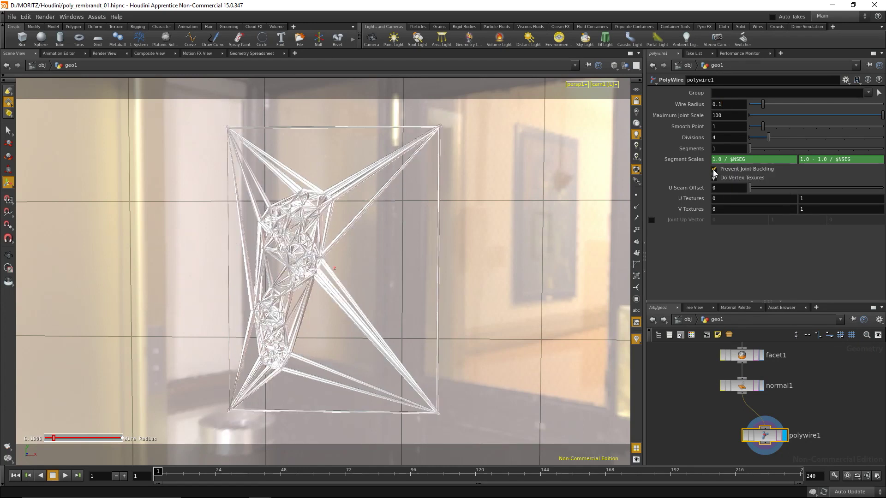
{"action": "left_click", "coordinate": [714, 170]}
{"action": "left_click", "coordinate": [714, 170]}
{"action": "left_click", "coordinate": [714, 169]}
Set polywire1's Wire Radius to 0.01 and move the node aside in the network
{"action": "left_click", "coordinate": [726, 105]}
{"action": "type", "text": "5"}
{"action": "key", "text": "Return"}
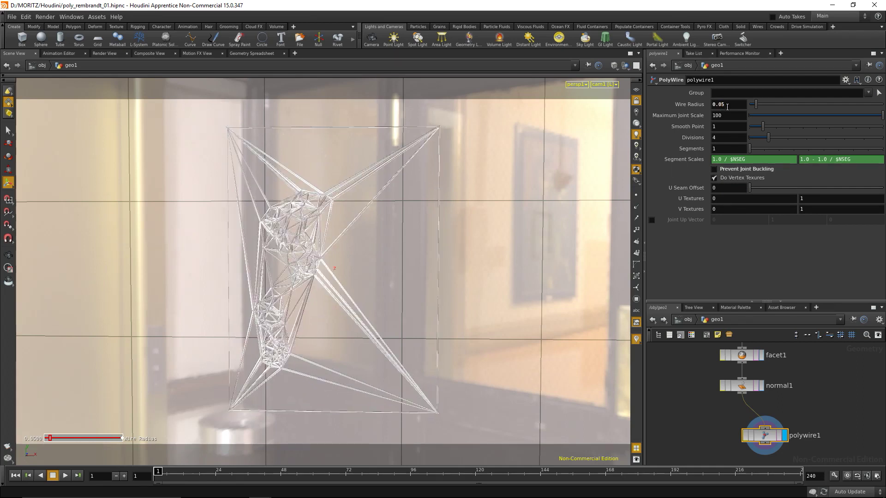
{"action": "key", "text": "BackSpace"}
{"action": "type", "text": "1"}
{"action": "key", "text": "Return"}
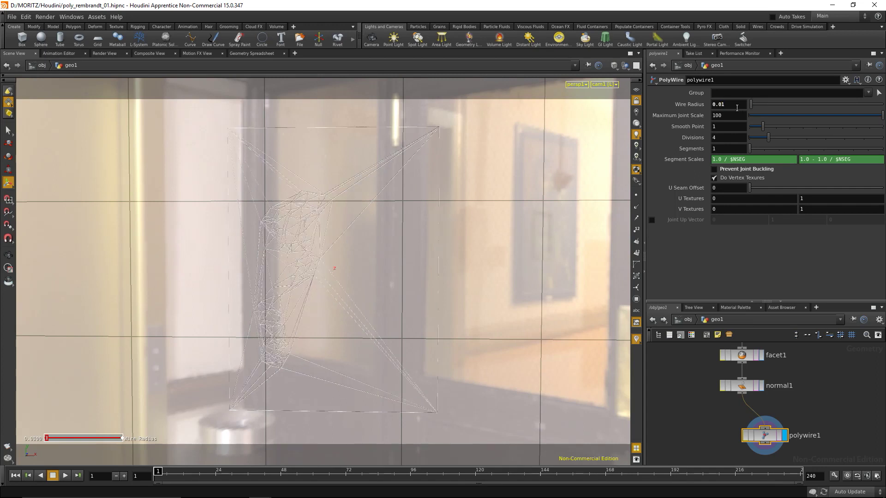
{"action": "left_click_drag", "start_coordinate": [764, 436], "coordinate": [795, 425]}
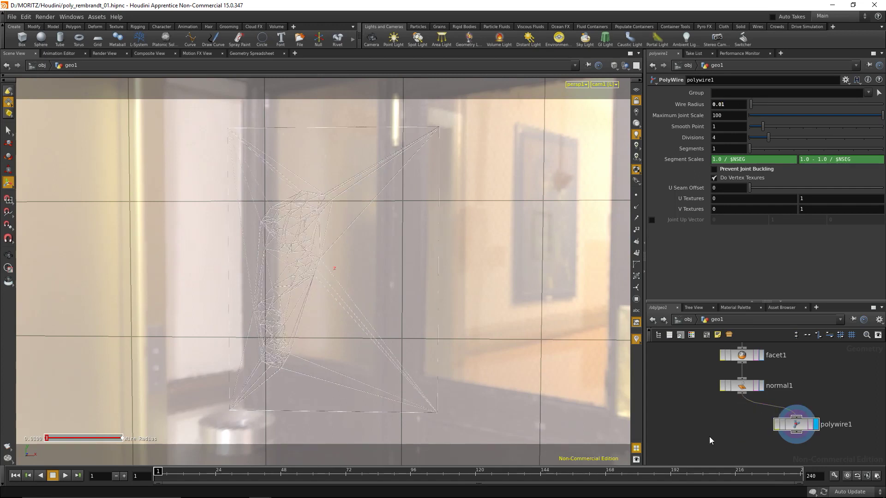
{"action": "key", "text": "Tab"}
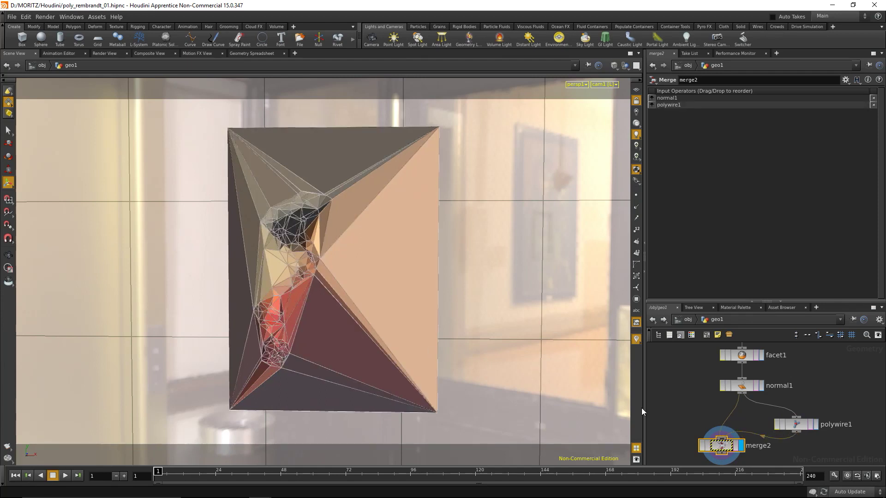
Move merge2 further down and place a new Attribute Transfer node
{"action": "scroll", "coordinate": [699, 411], "scroll_direction": "down", "scroll_amount": 2}
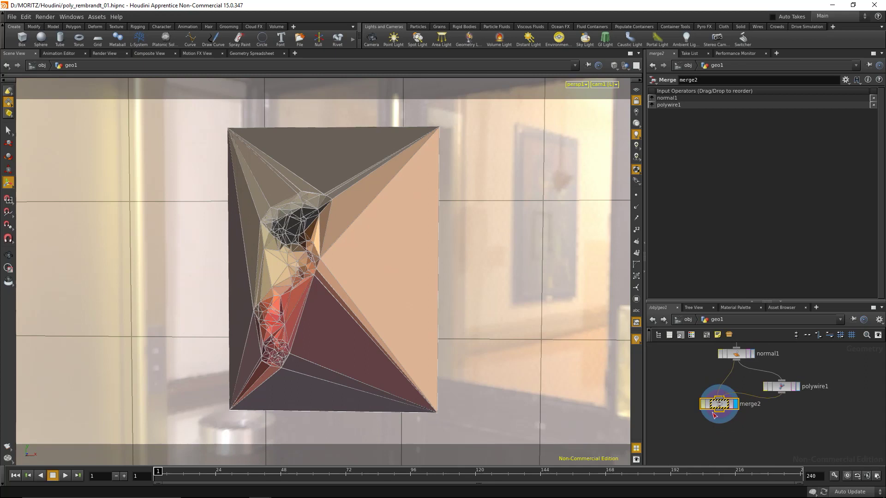
{"action": "left_click_drag", "start_coordinate": [718, 407], "coordinate": [738, 454]}
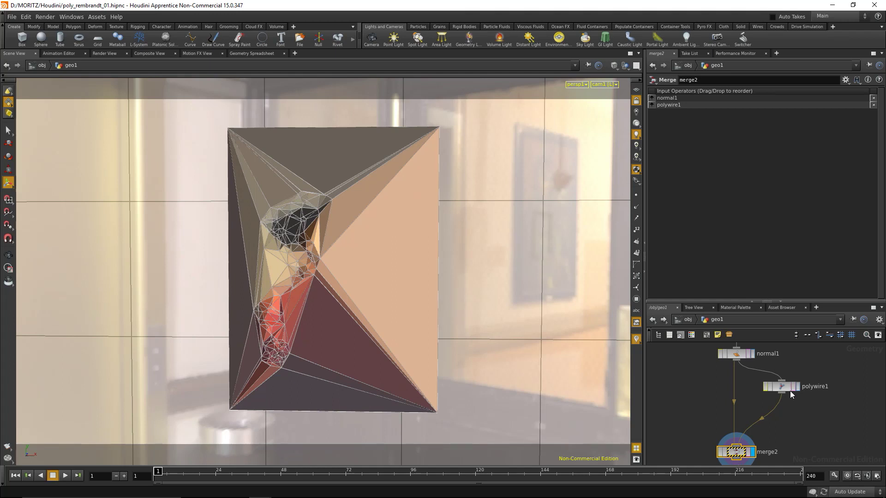
{"action": "key", "text": "Tab"}
{"action": "type", "text": "at"}
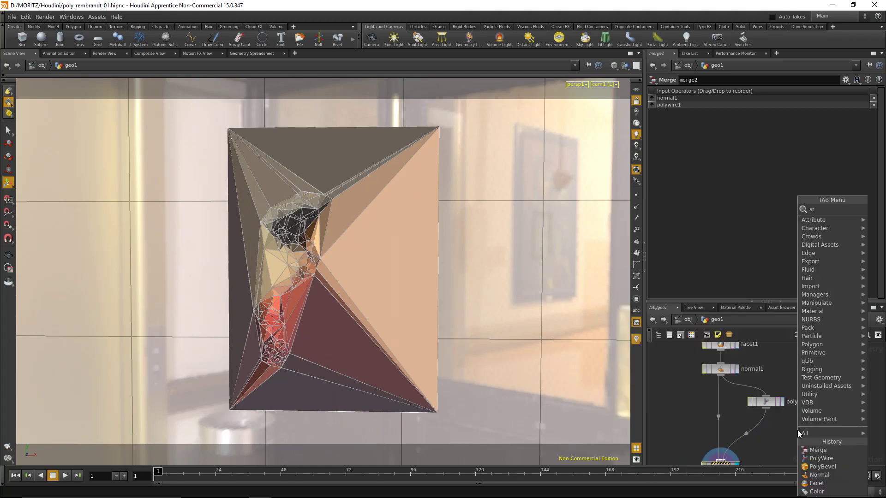
{"action": "type", "text": "trib"}
{"action": "key", "text": "Down"}
{"action": "key", "text": "Down"}
{"action": "key", "text": "Down"}
{"action": "key", "text": "Down"}
{"action": "key", "text": "Down"}
{"action": "key", "text": "Down"}
{"action": "key", "text": "Down"}
{"action": "key", "text": "Down"}
{"action": "key", "text": "Down"}
{"action": "key", "text": "Down"}
{"action": "key", "text": "Down"}
{"action": "key", "text": "Down"}
{"action": "key", "text": "Down"}
{"action": "key", "text": "Down"}
{"action": "key", "text": "Down"}
{"action": "key", "text": "Down"}
{"action": "key", "text": "Down"}
{"action": "key", "text": "Down"}
{"action": "key", "text": "Down"}
{"action": "key", "text": "Down"}
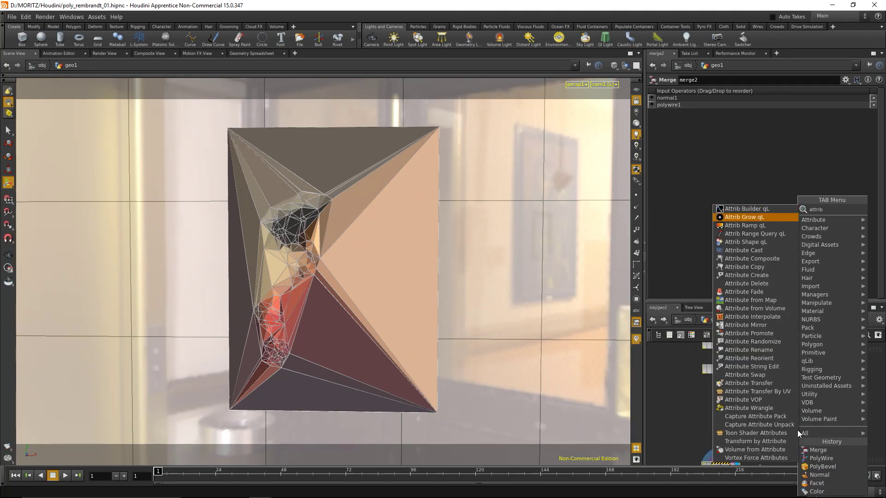
{"action": "key", "text": "Return"}
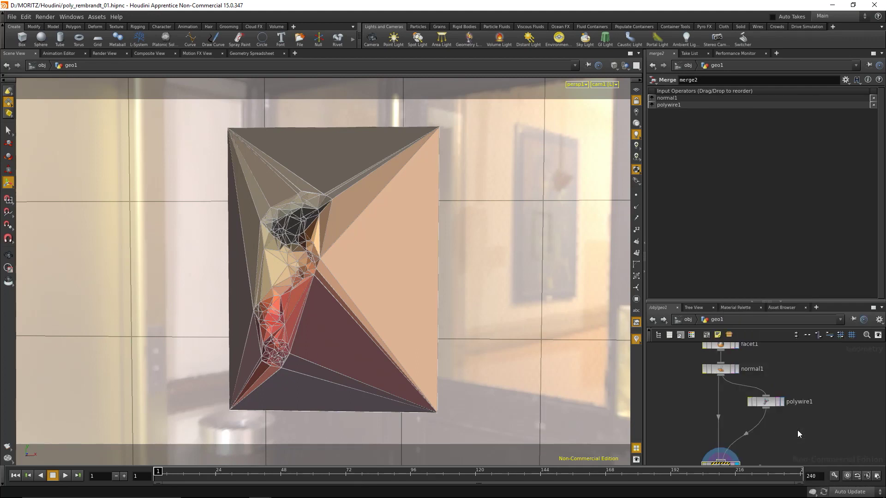
{"action": "left_click", "coordinate": [797, 430]}
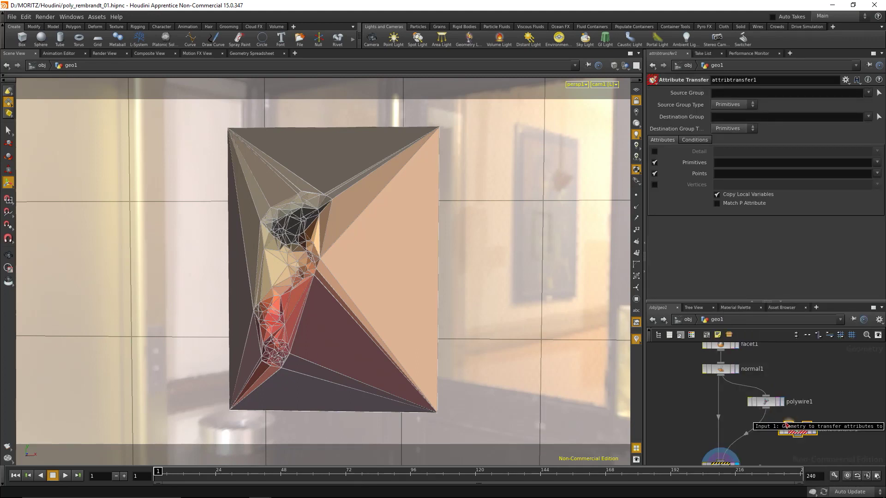
Wire polywire1 and normal1 into attribtransfer1, and feed it into merge2 instead of polywire1
{"action": "left_click_drag", "start_coordinate": [787, 425], "coordinate": [765, 408]}
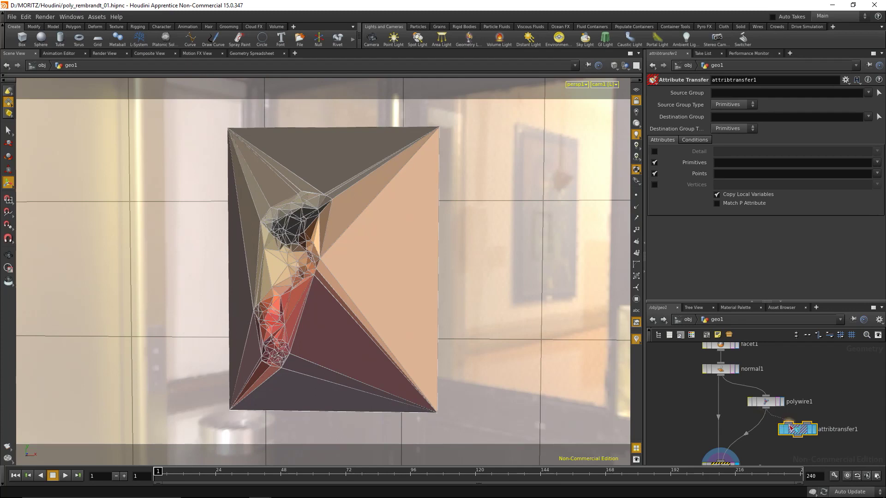
{"action": "left_click_drag", "start_coordinate": [811, 384], "coordinate": [726, 435]}
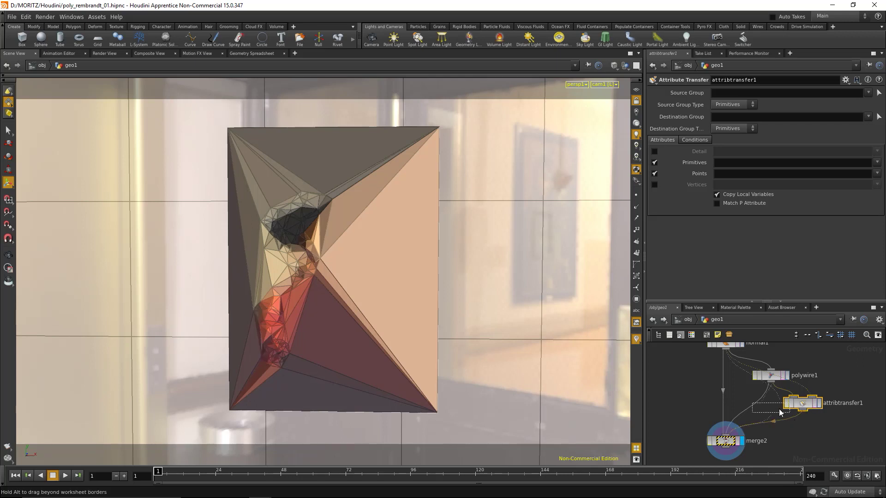
{"action": "left_click_drag", "start_coordinate": [813, 404], "coordinate": [781, 414]}
{"action": "right_click", "coordinate": [738, 414]}
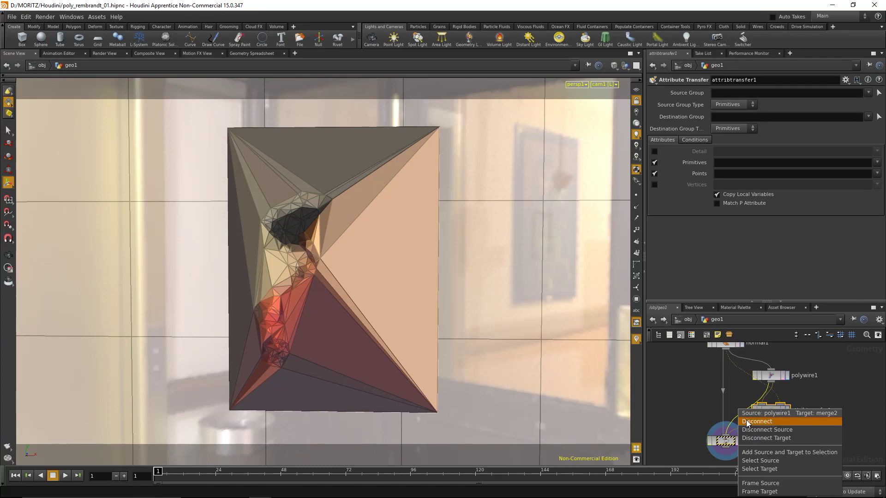
{"action": "left_click", "coordinate": [770, 421]}
{"action": "left_click_drag", "start_coordinate": [767, 412], "coordinate": [768, 410]}
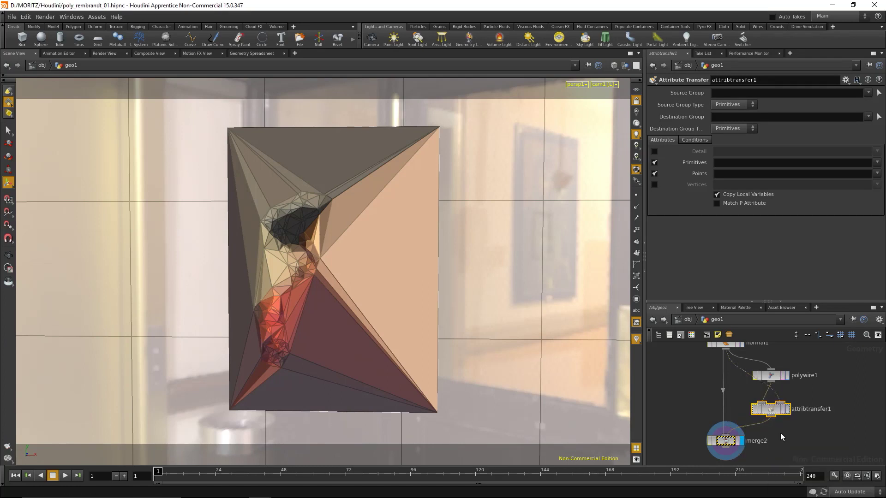
Start a Mantra render of the wired portrait and set polywire1's Divisions to 12
{"action": "left_click", "coordinate": [106, 54]}
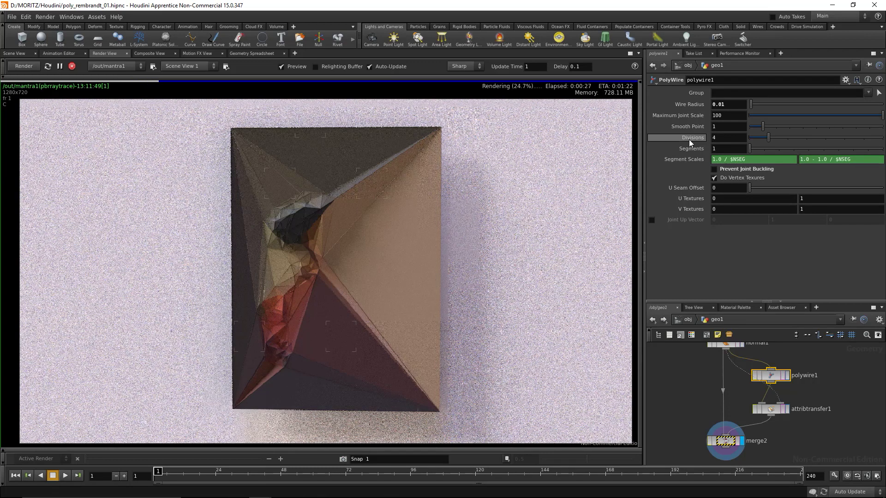
{"action": "left_click", "coordinate": [717, 138]}
{"action": "type", "text": "12"}
{"action": "key", "text": "Return"}
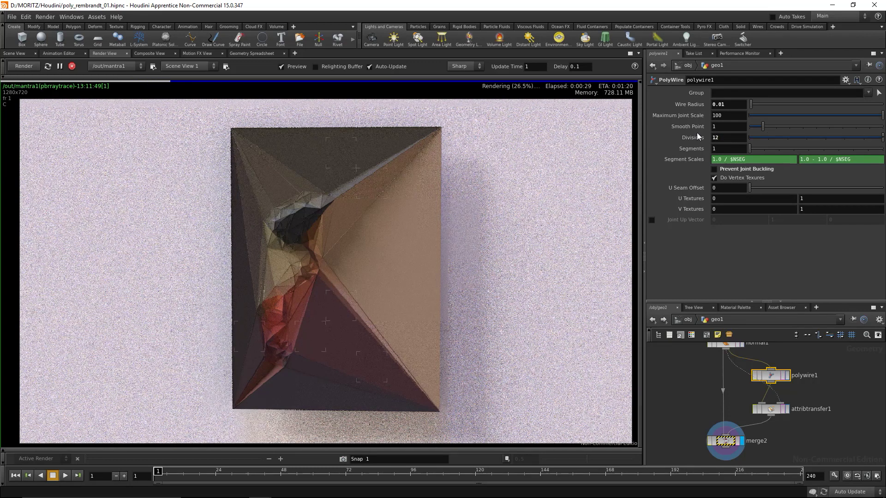